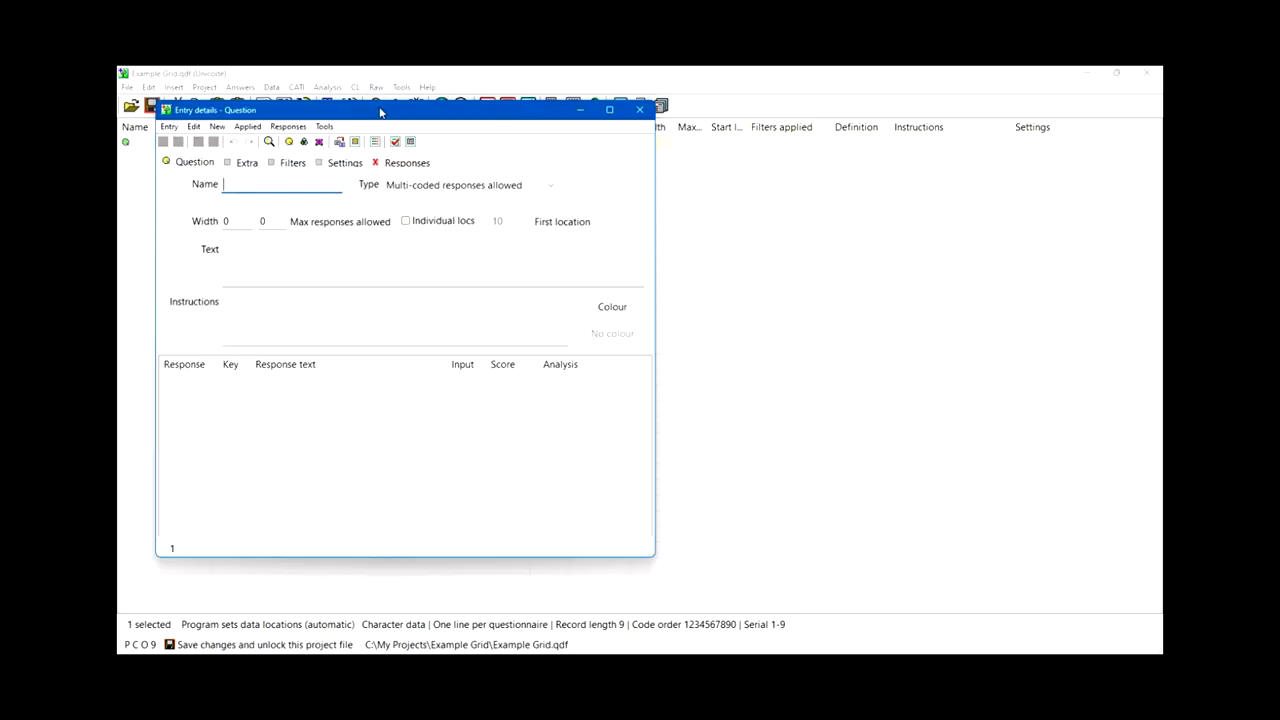
Name the new question Q1, set its type to single-coded response only and enable individual locations.
text(Q1)
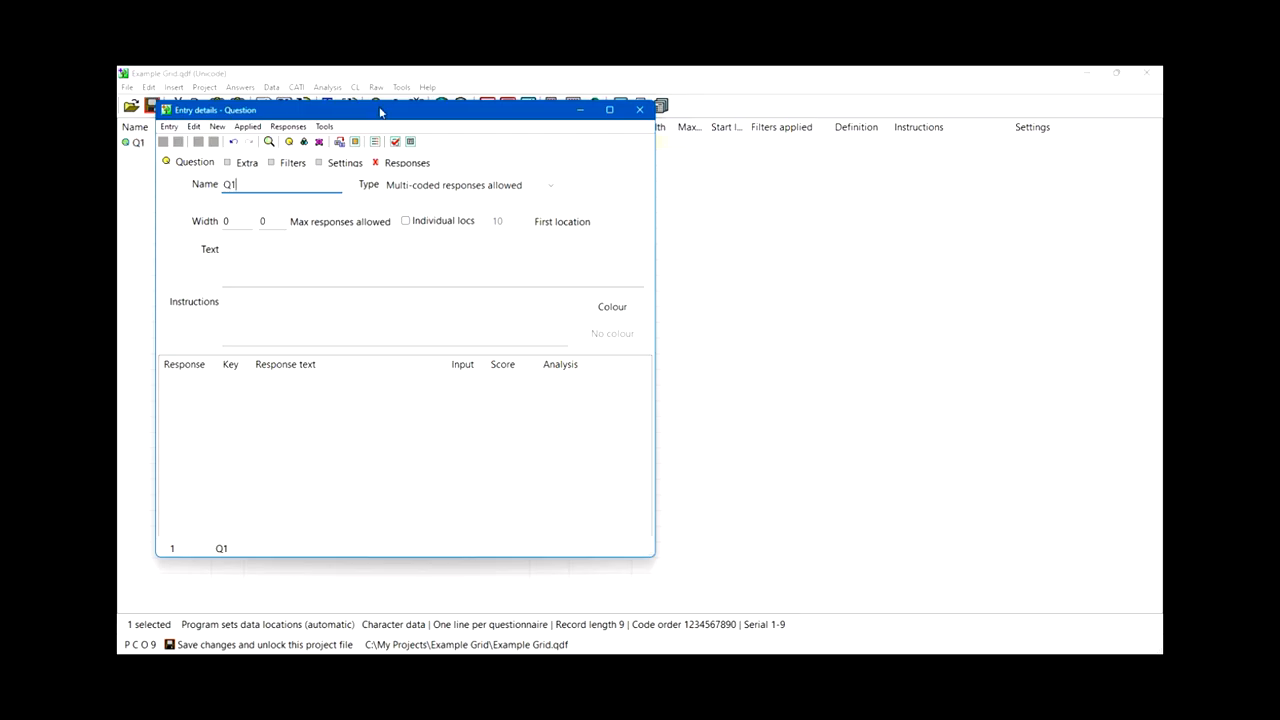
click(550, 189)
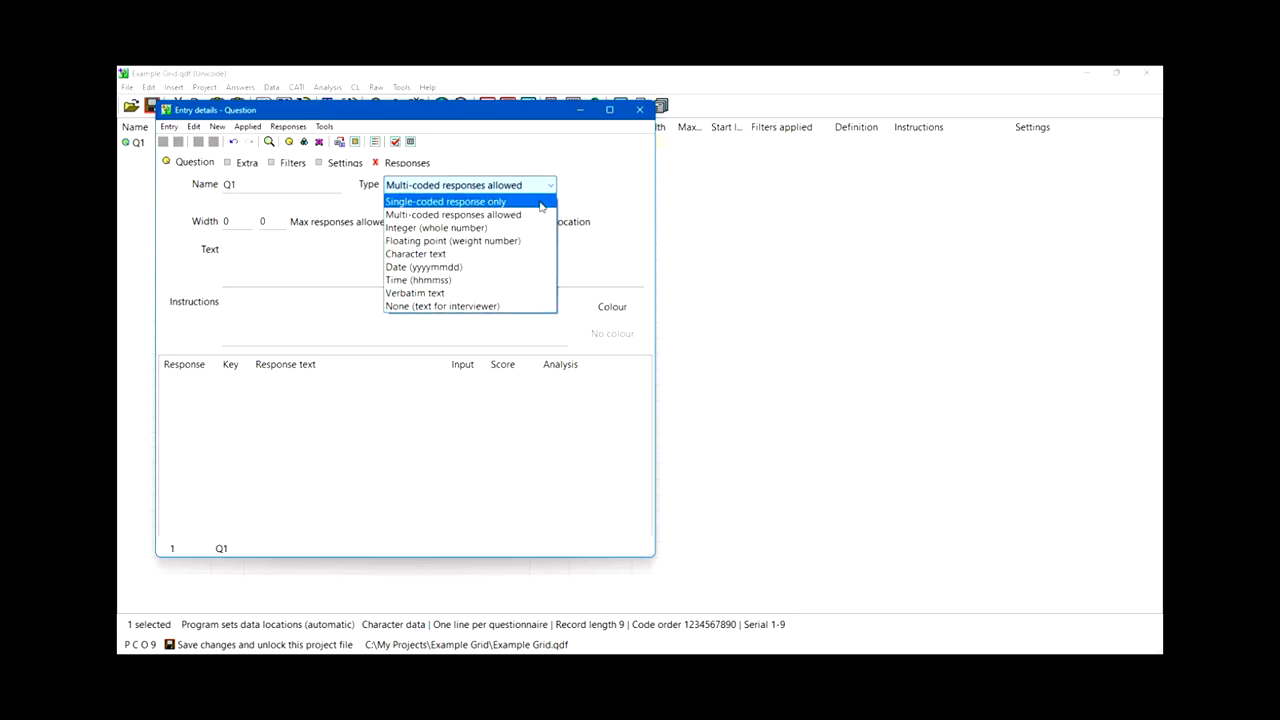
click(541, 203)
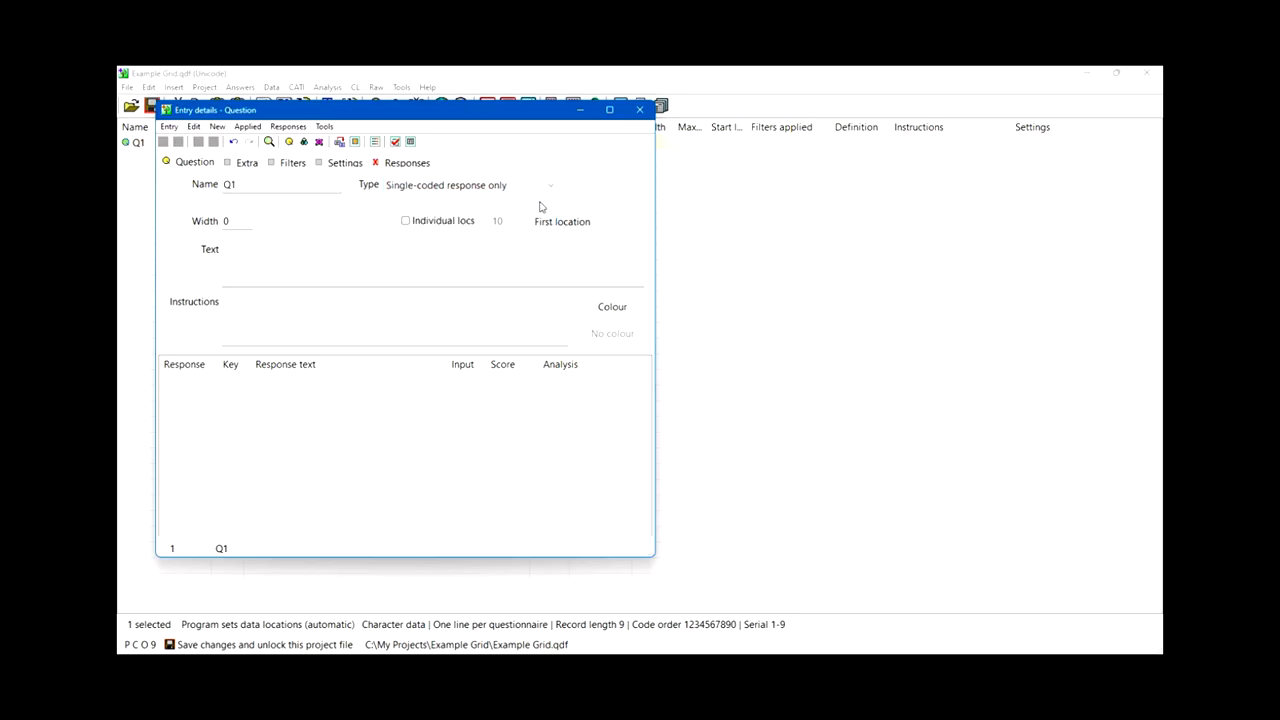
click(470, 224)
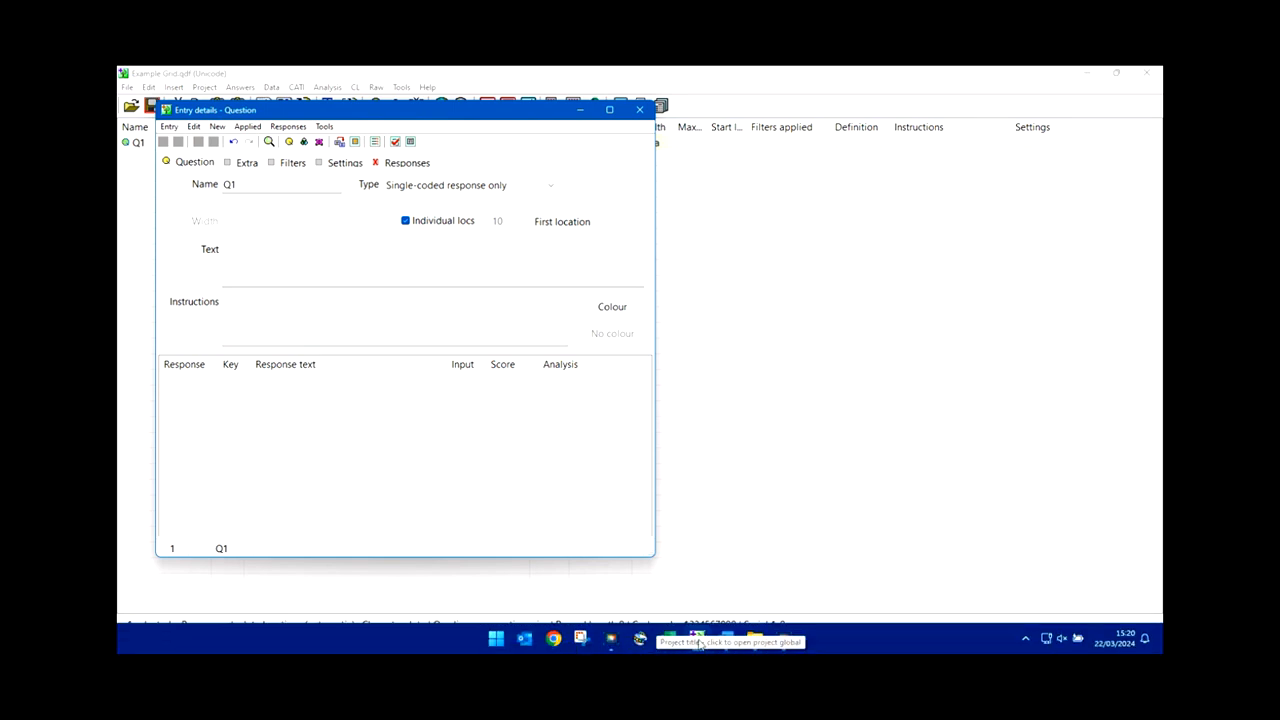
Copy the Q1 question wording from the Word document into the question's text and append "- ???" to it.
click(729, 640)
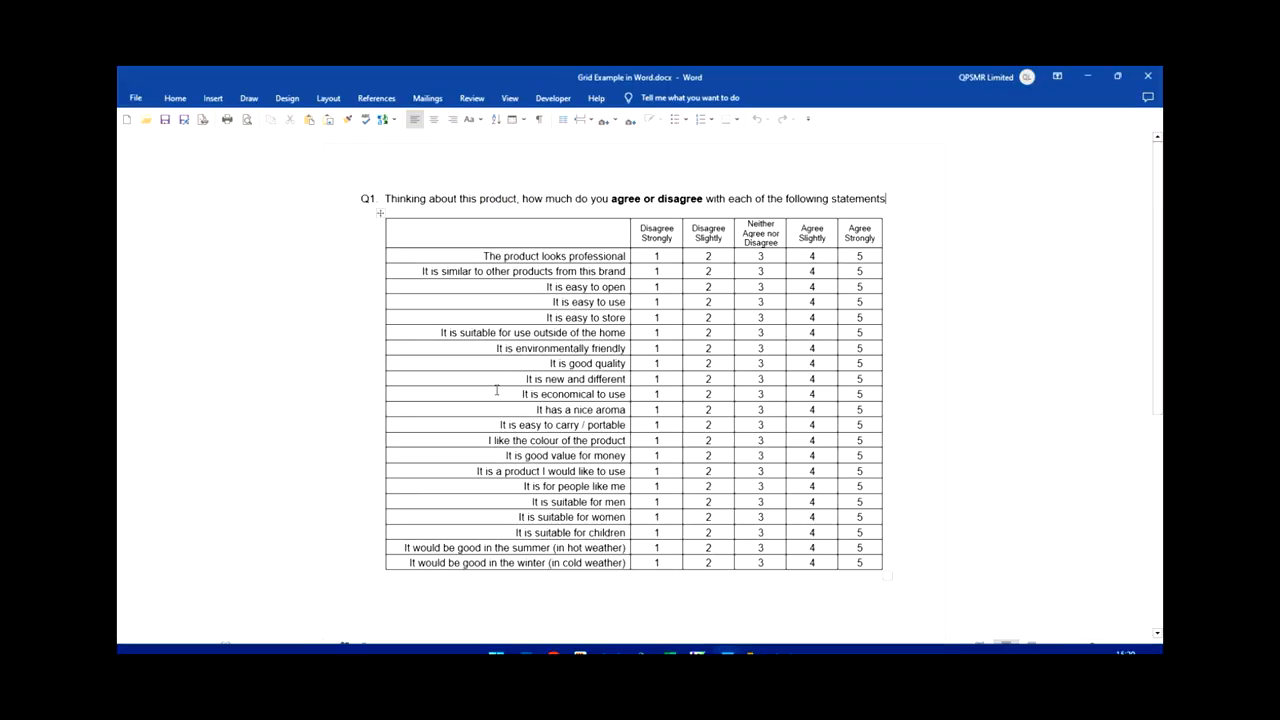
drag(386, 199, 870, 200)
right_click(871, 200)
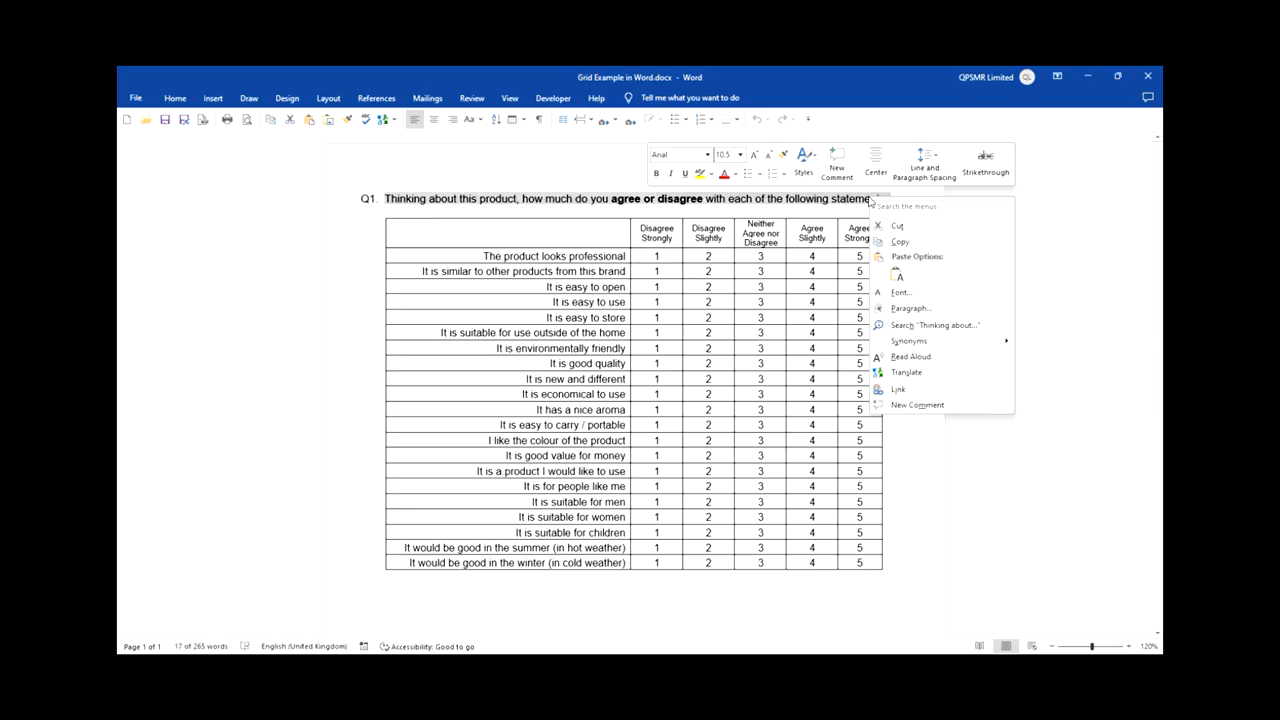
click(895, 243)
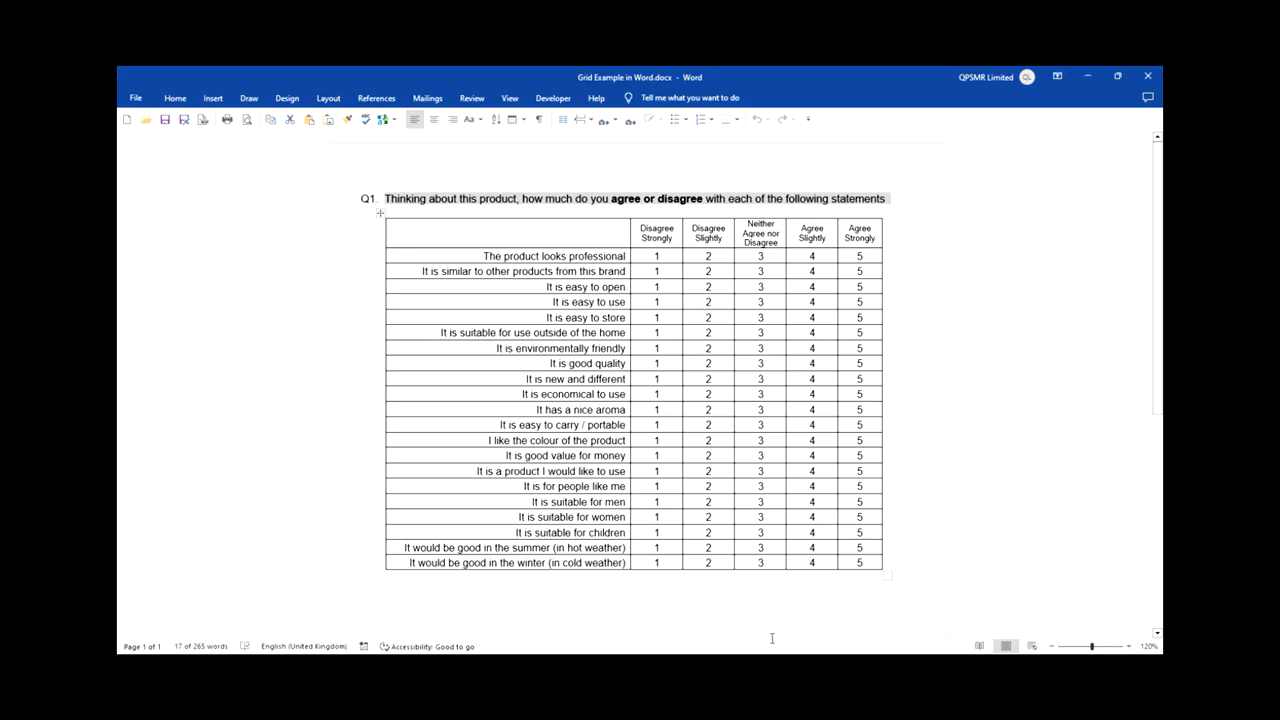
mouse_move(770, 648)
click(697, 639)
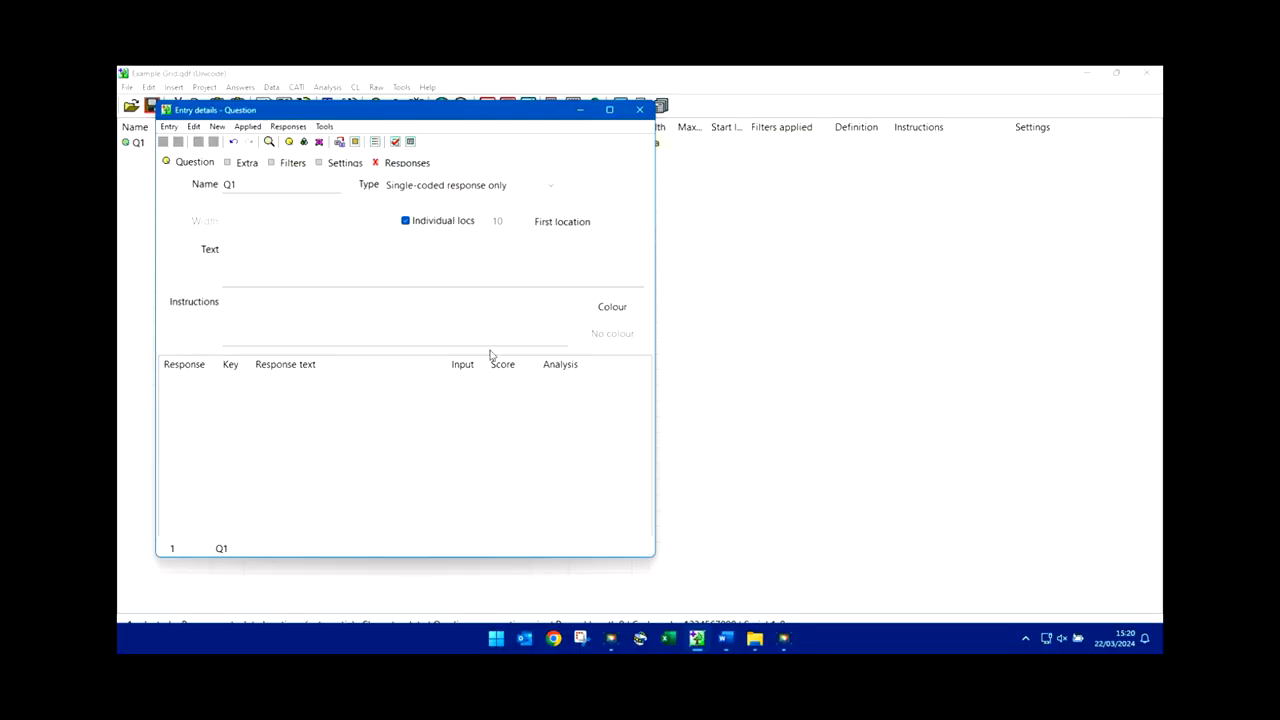
right_click(355, 267)
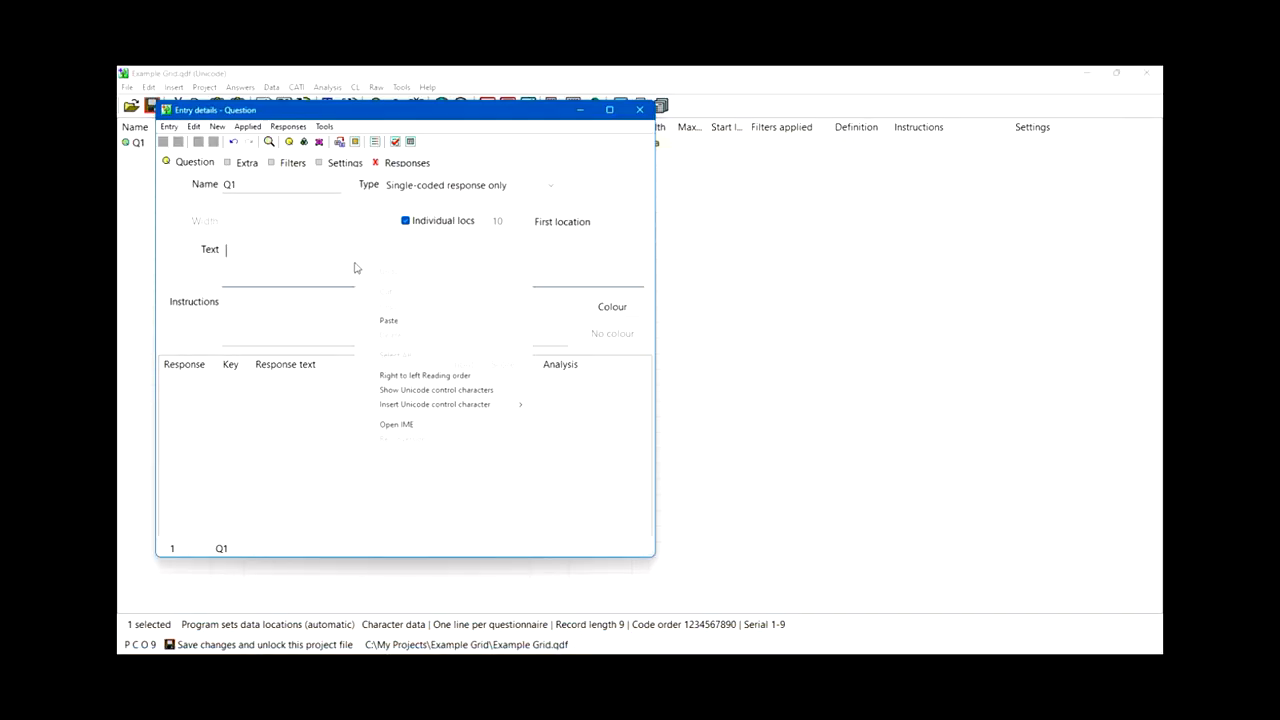
click(388, 320)
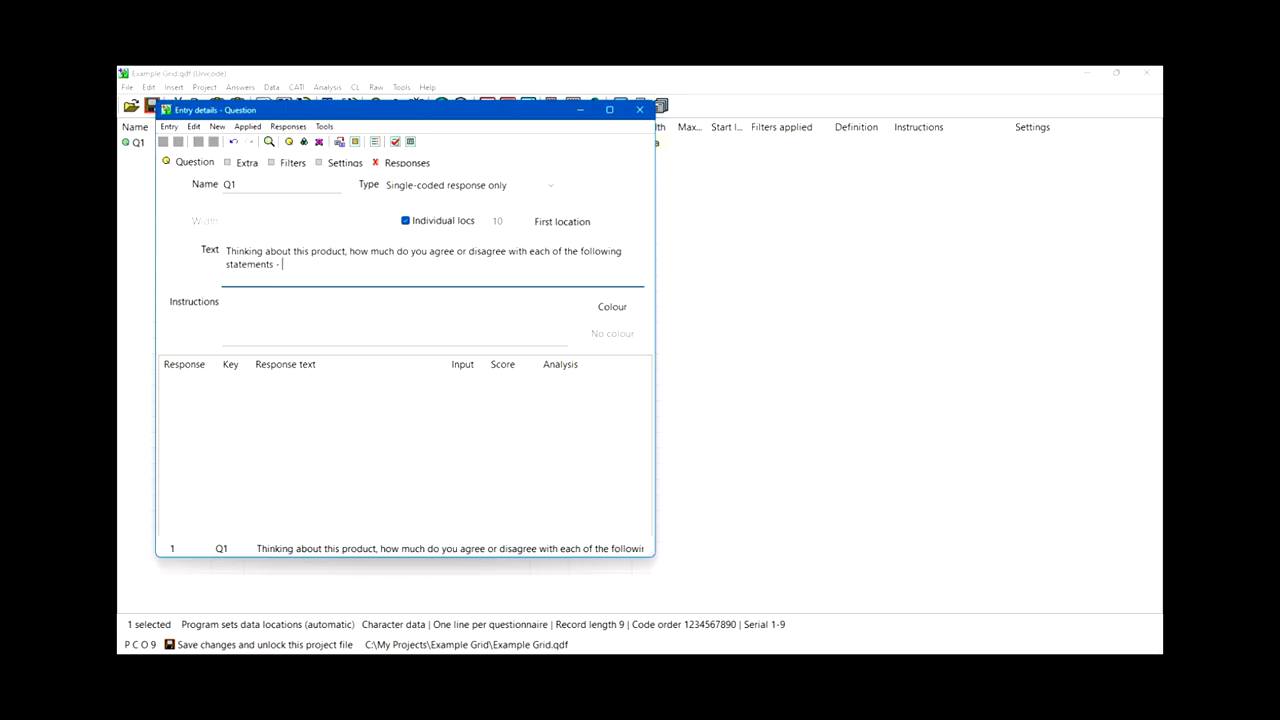
text(???)
Start adding responses to Q1 and paste in the five agreement-scale headings copied from the Word table.
click(398, 165)
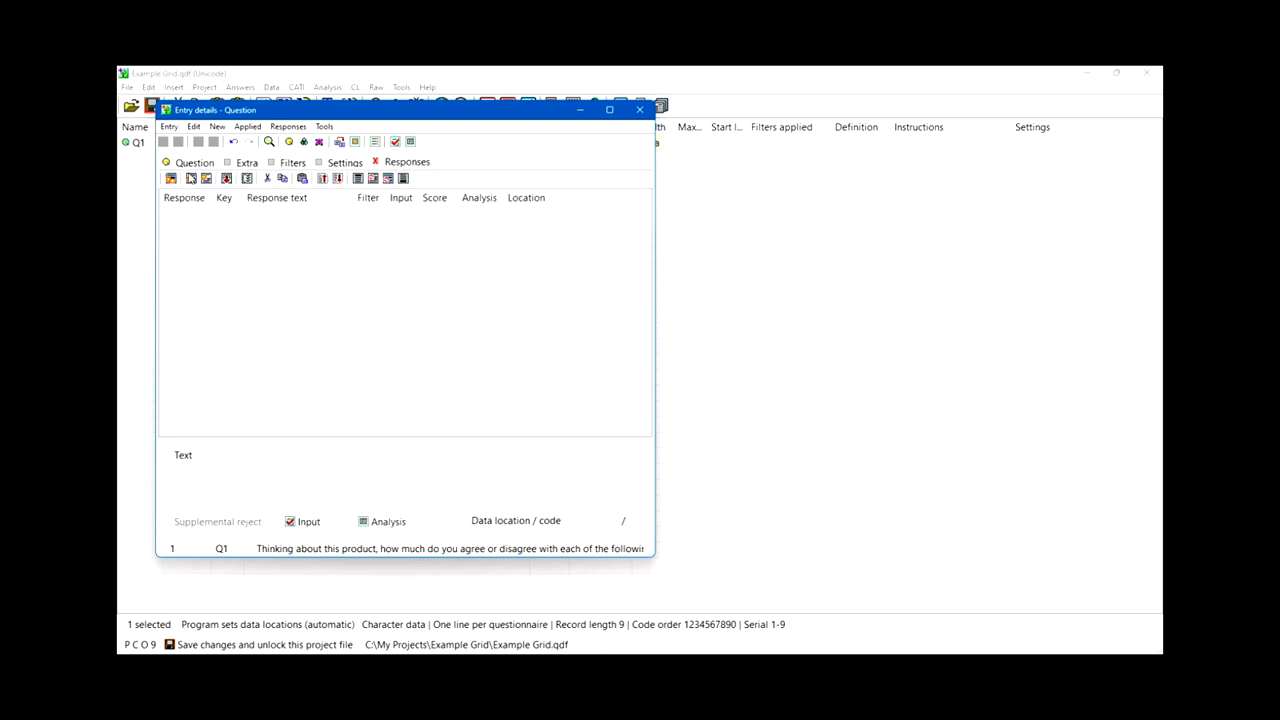
click(169, 179)
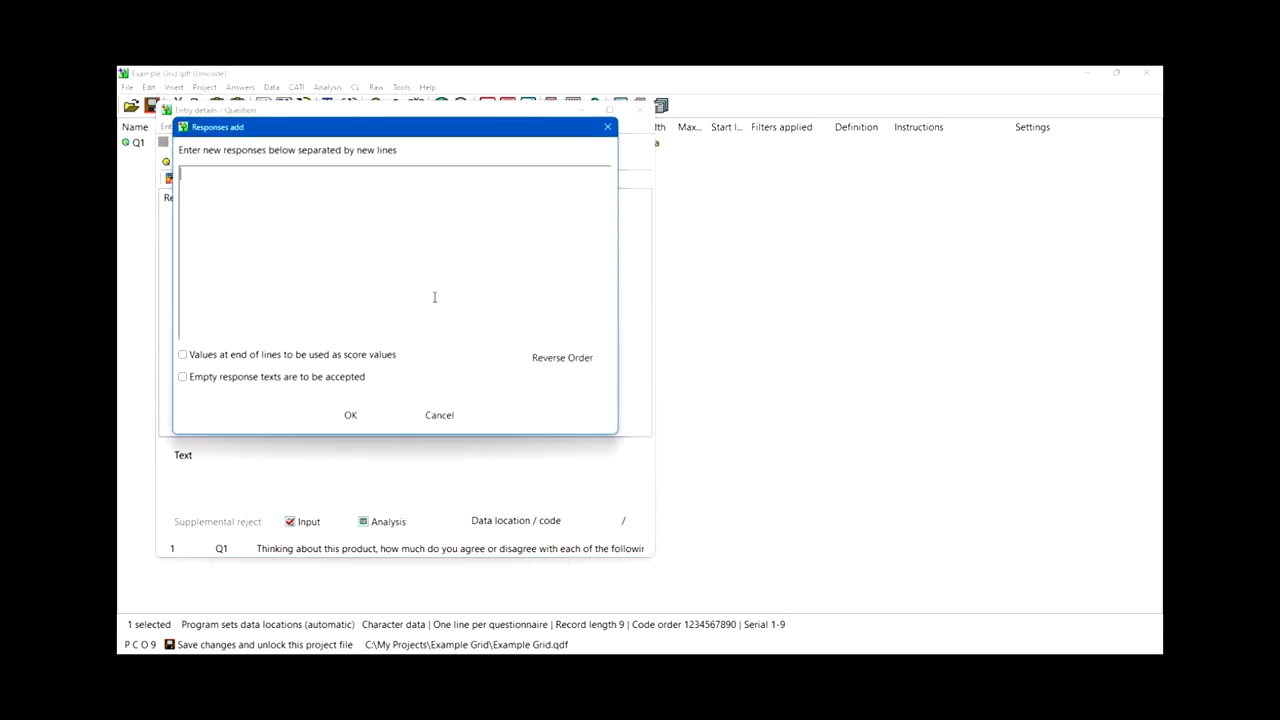
mouse_move(659, 651)
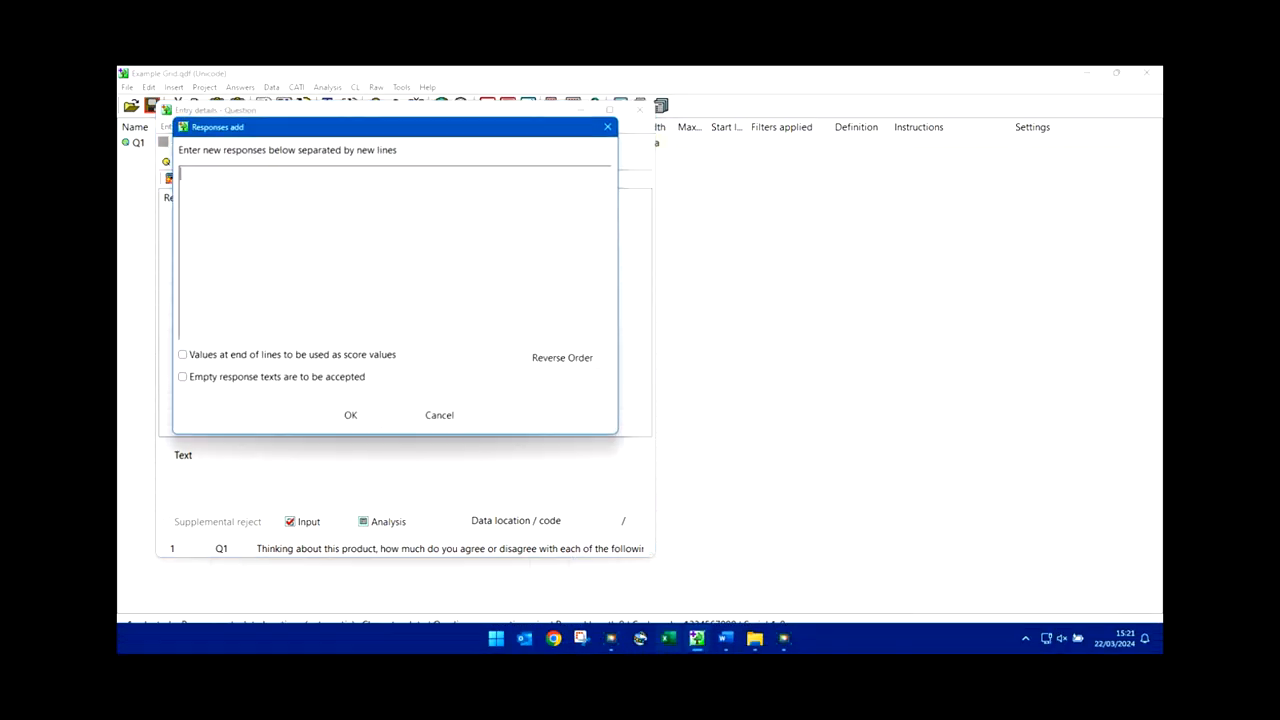
click(726, 638)
drag(644, 233, 845, 240)
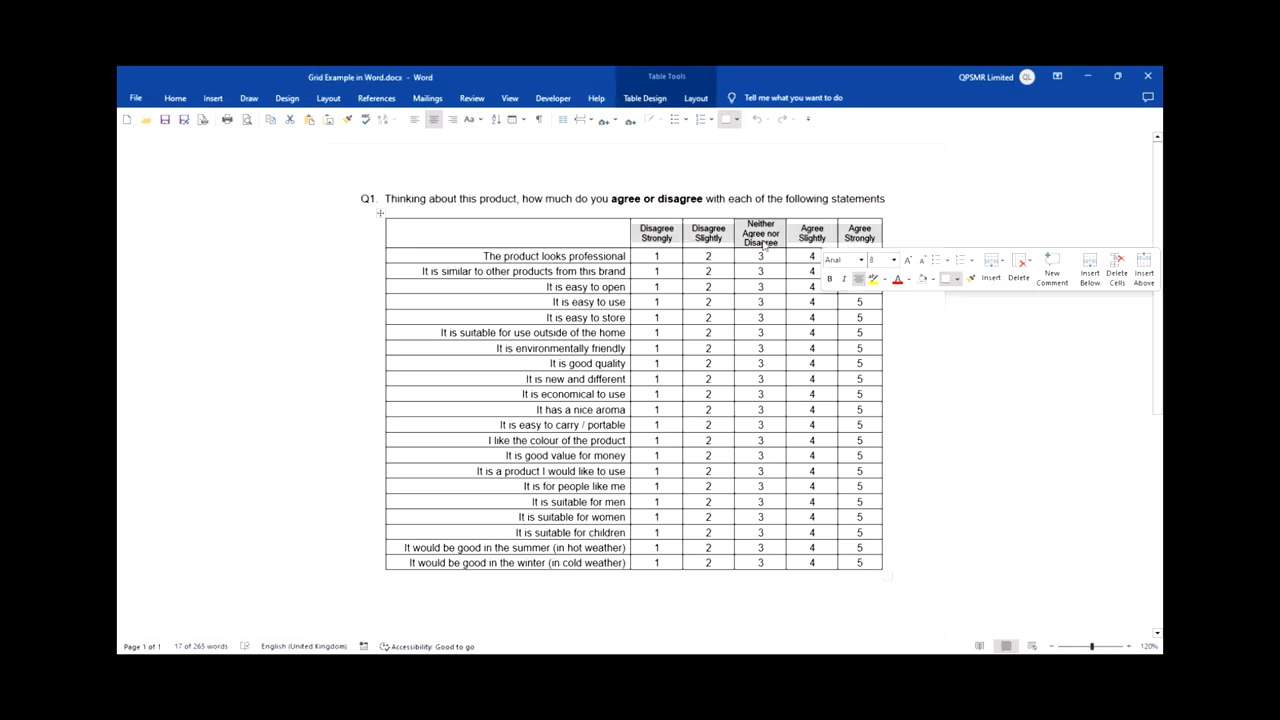
right_click(709, 240)
click(736, 283)
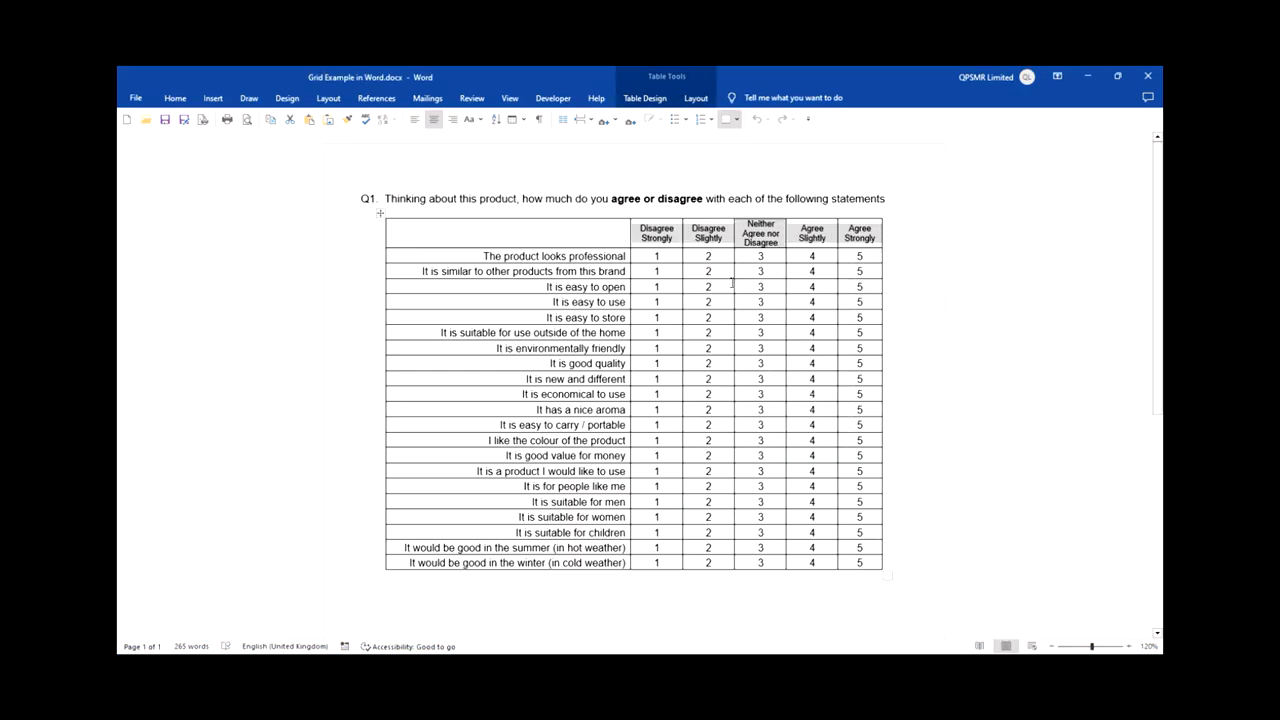
click(694, 641)
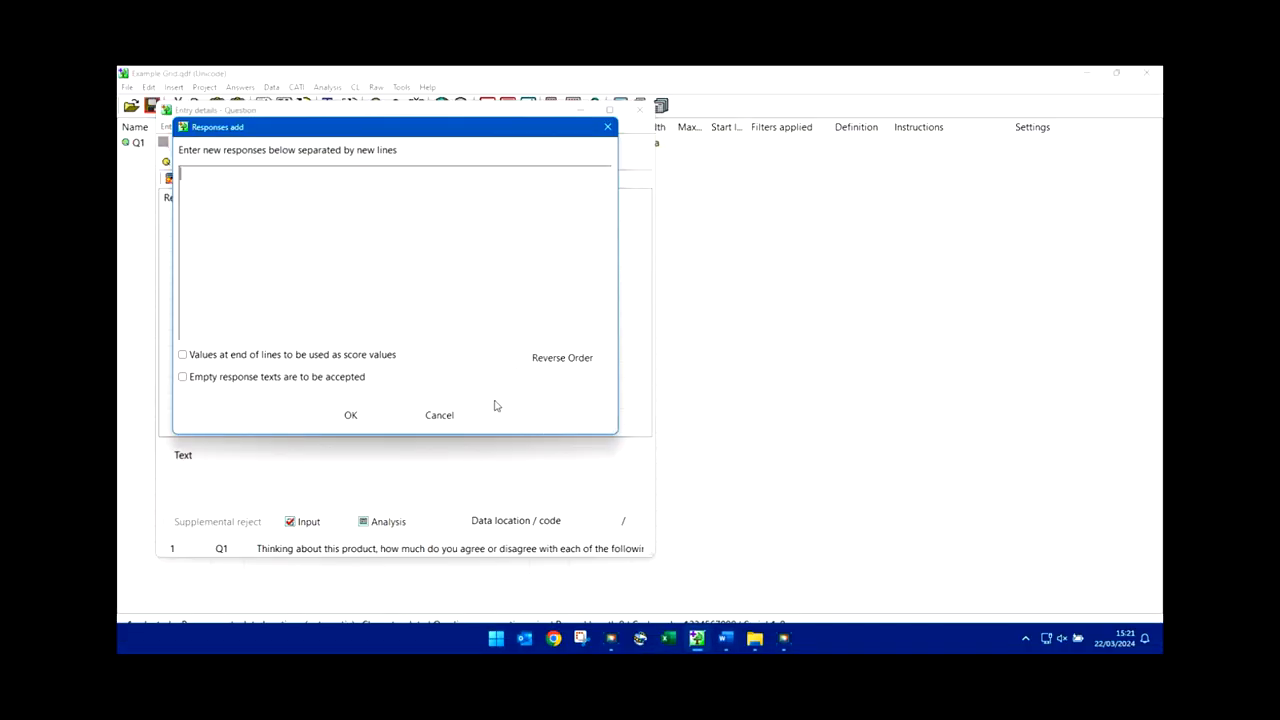
right_click(410, 287)
click(437, 356)
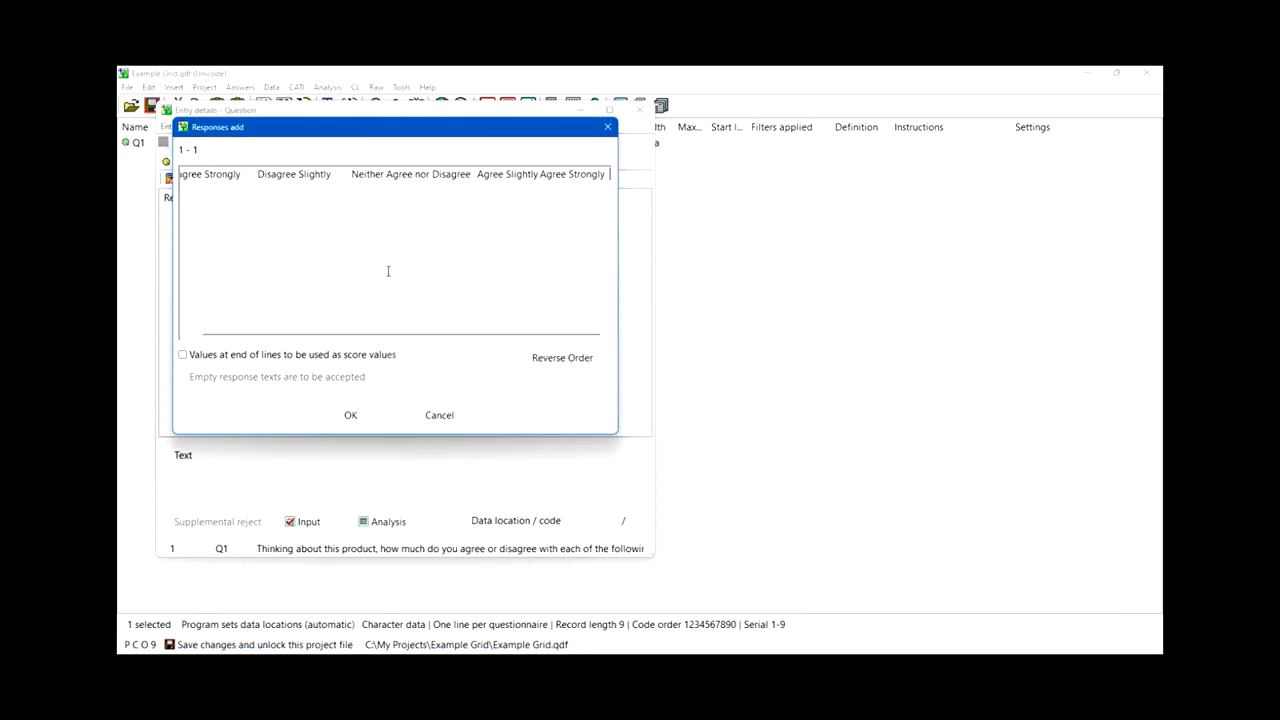
Split the pasted scale into separate lines from Disagree Strongly to Agree Strongly and add them as Q1's responses.
click(258, 173)
key(BackSpace)
key(BackSpace)
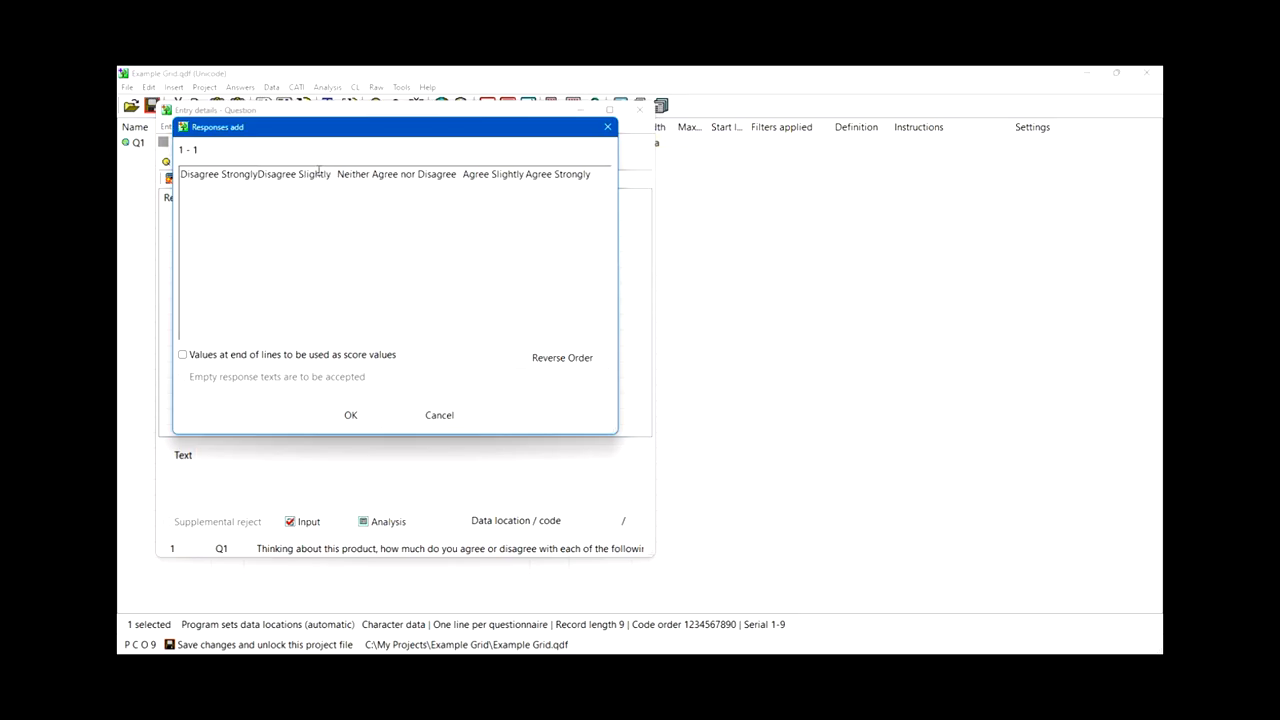
click(337, 173)
key(BackSpace)
key(Return)
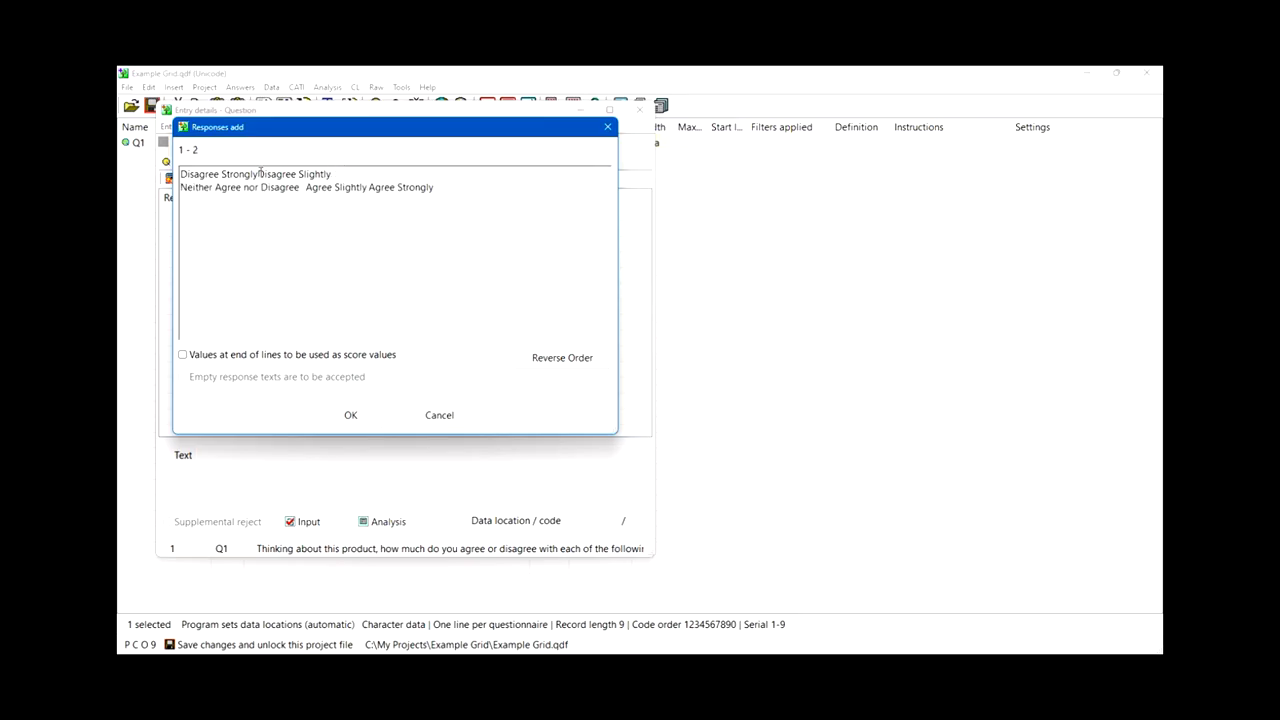
click(259, 173)
key(Return)
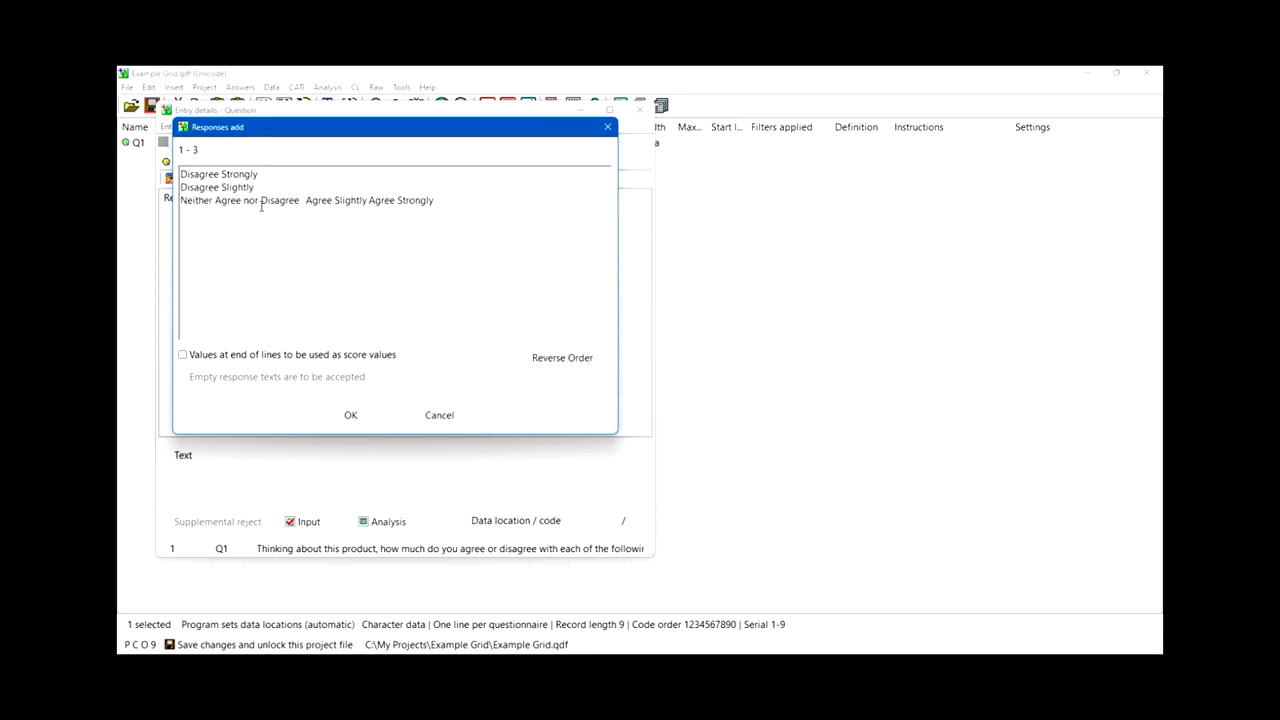
click(306, 200)
key(BackSpace)
key(Return)
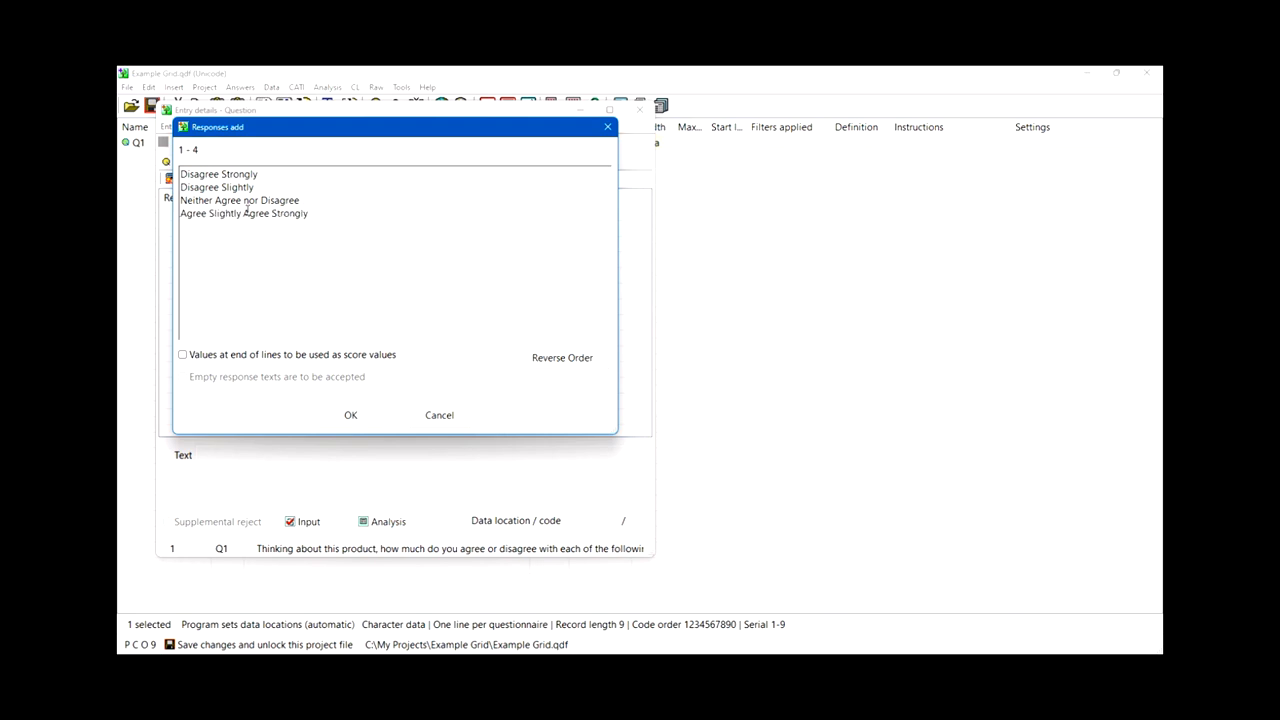
click(243, 212)
key(Return)
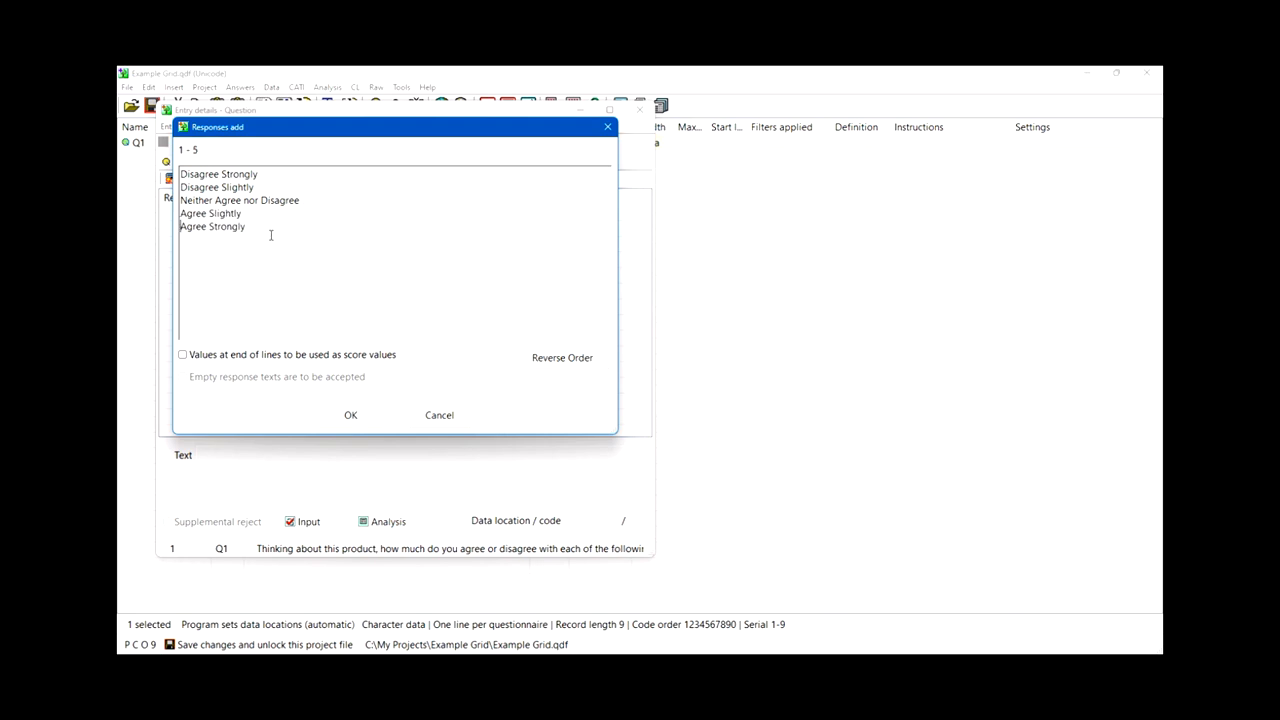
click(350, 415)
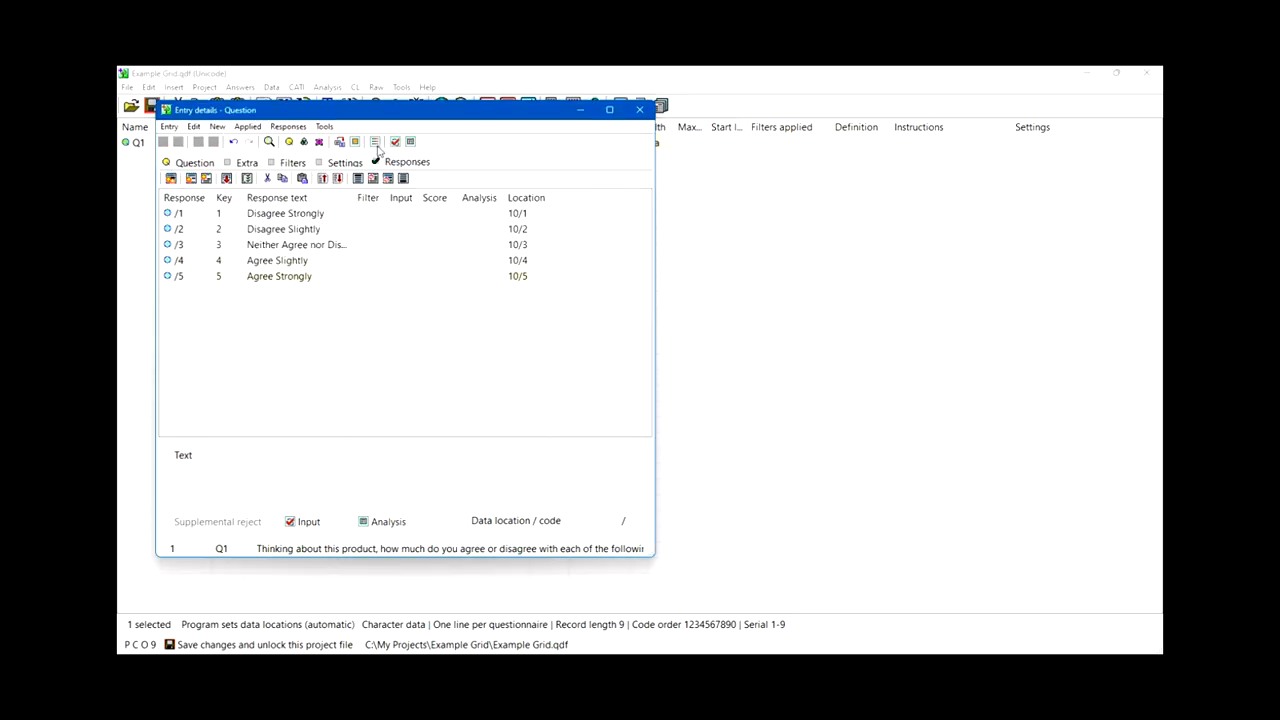
Give the Q1 responses ascending score values, starting with 1 for Disagree Strongly.
click(376, 142)
click(442, 221)
text(1)
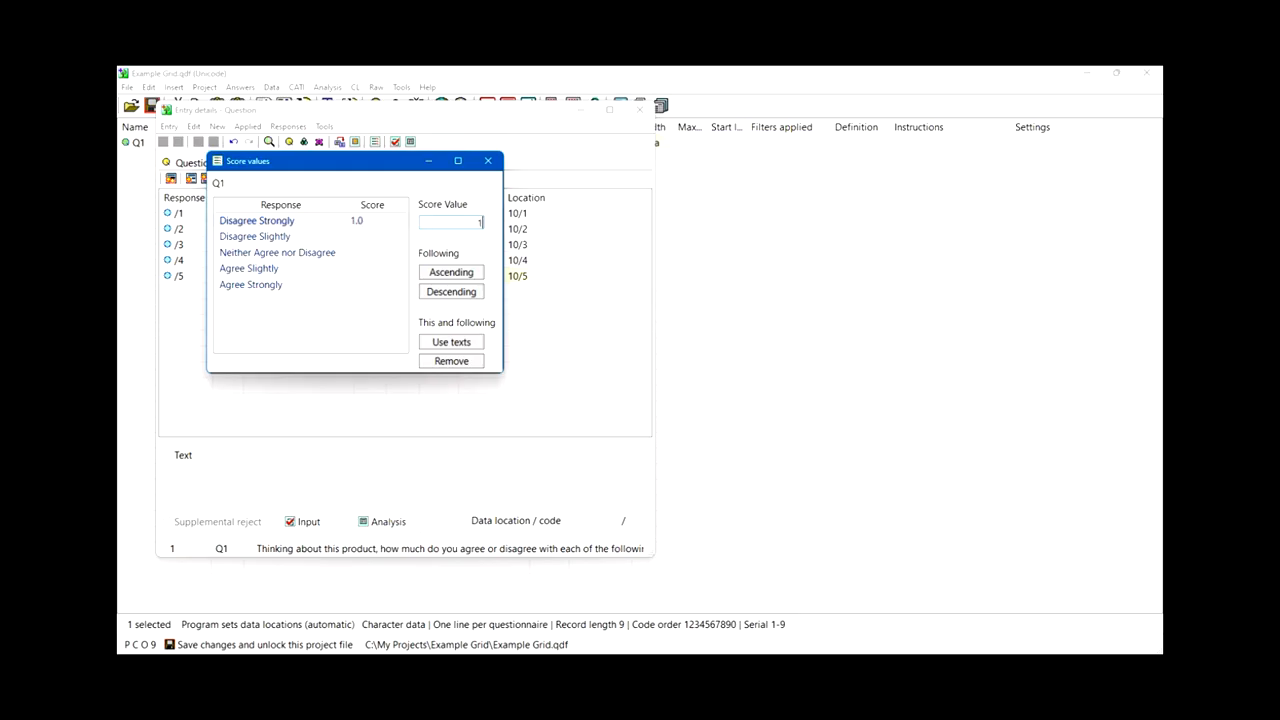
click(462, 278)
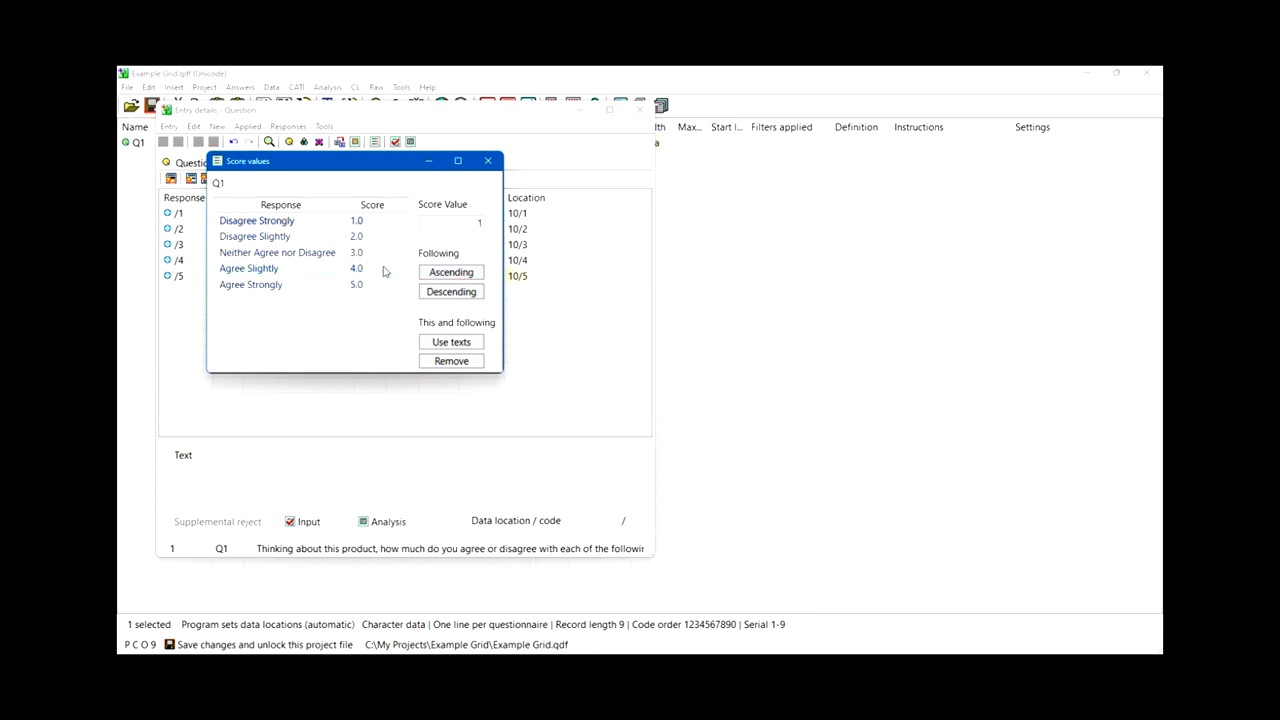
click(487, 161)
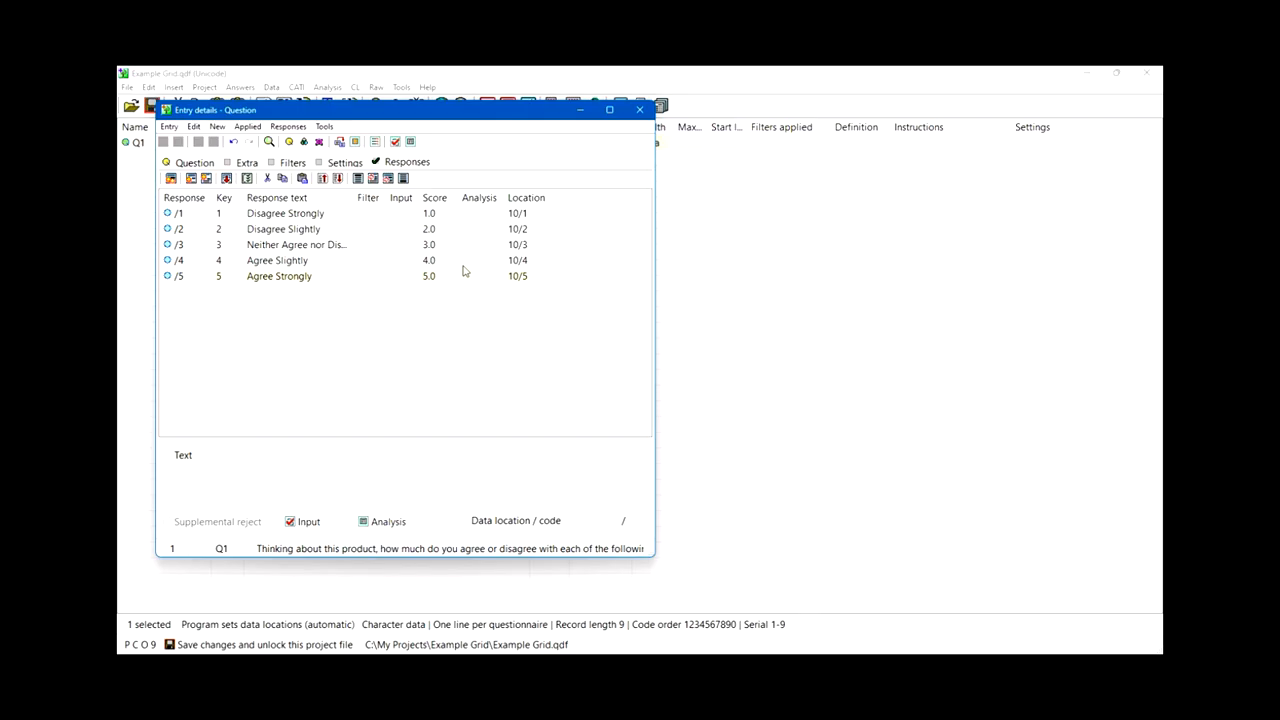
Create grid questions from Q1 using all the statements copied from the Word table as elements, without (a), (b) column identifiers.
click(356, 144)
mouse_move(630, 632)
click(725, 637)
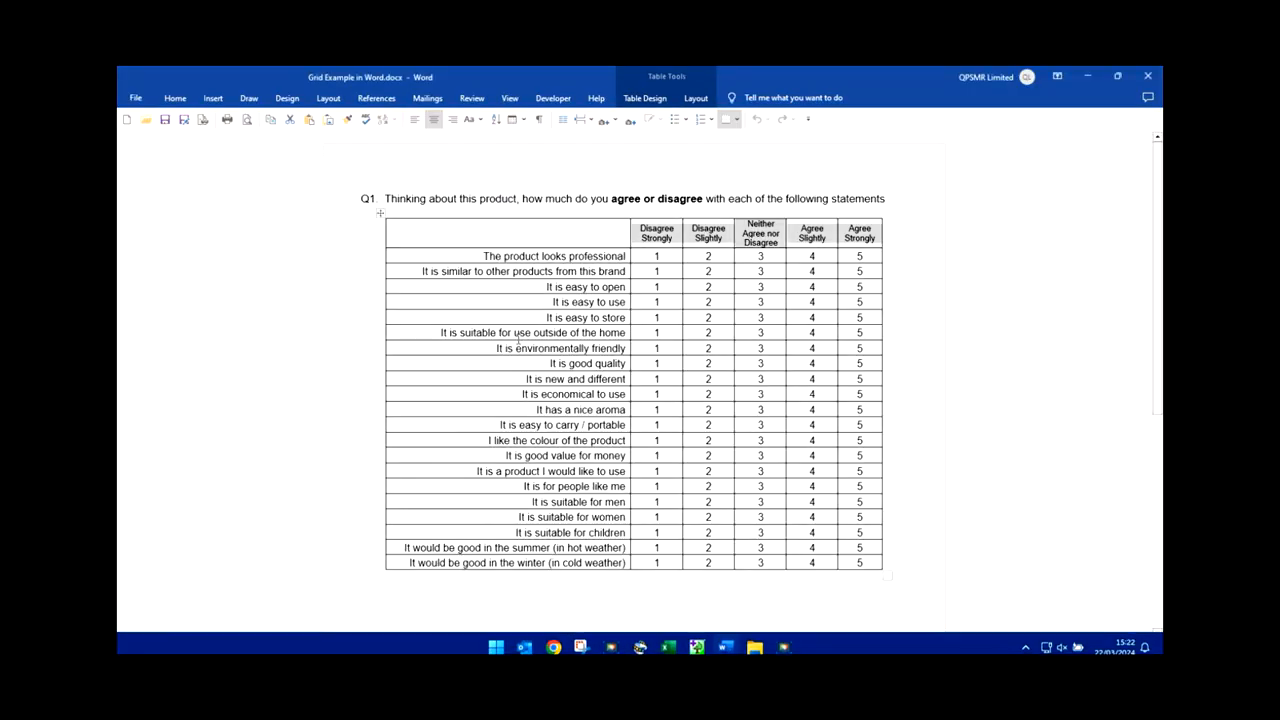
drag(479, 255, 522, 552)
right_click(531, 473)
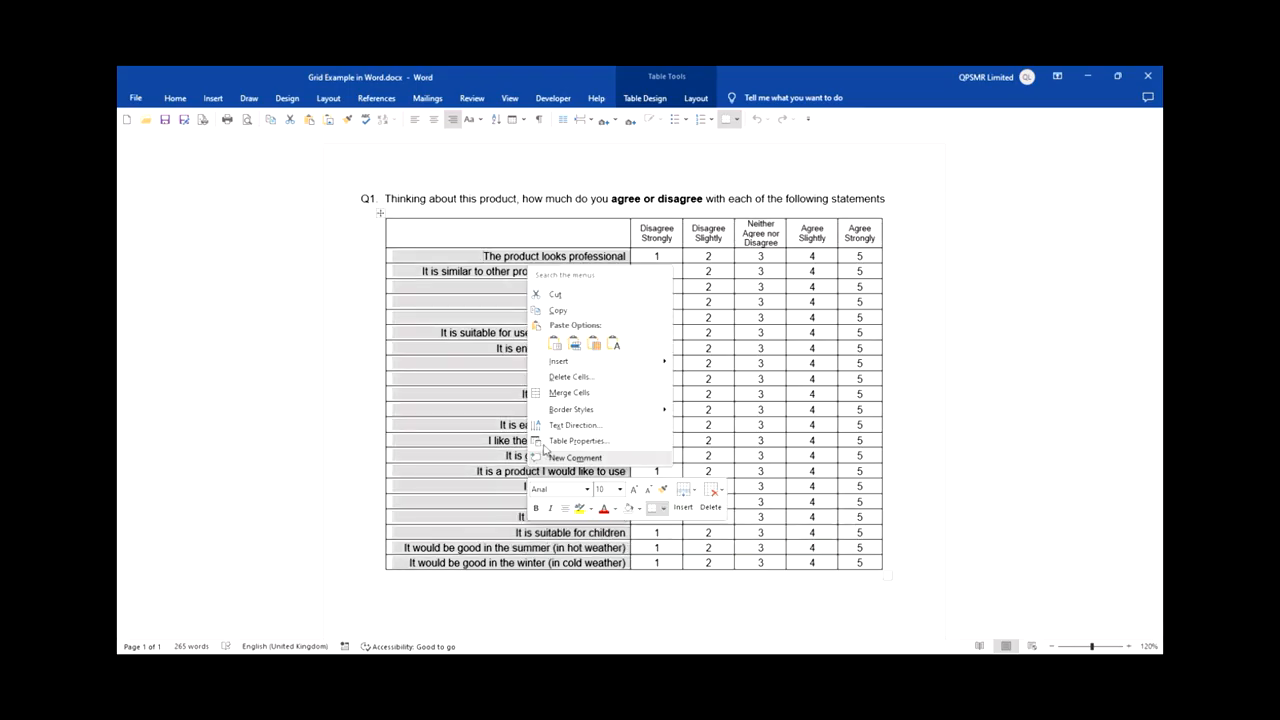
click(559, 312)
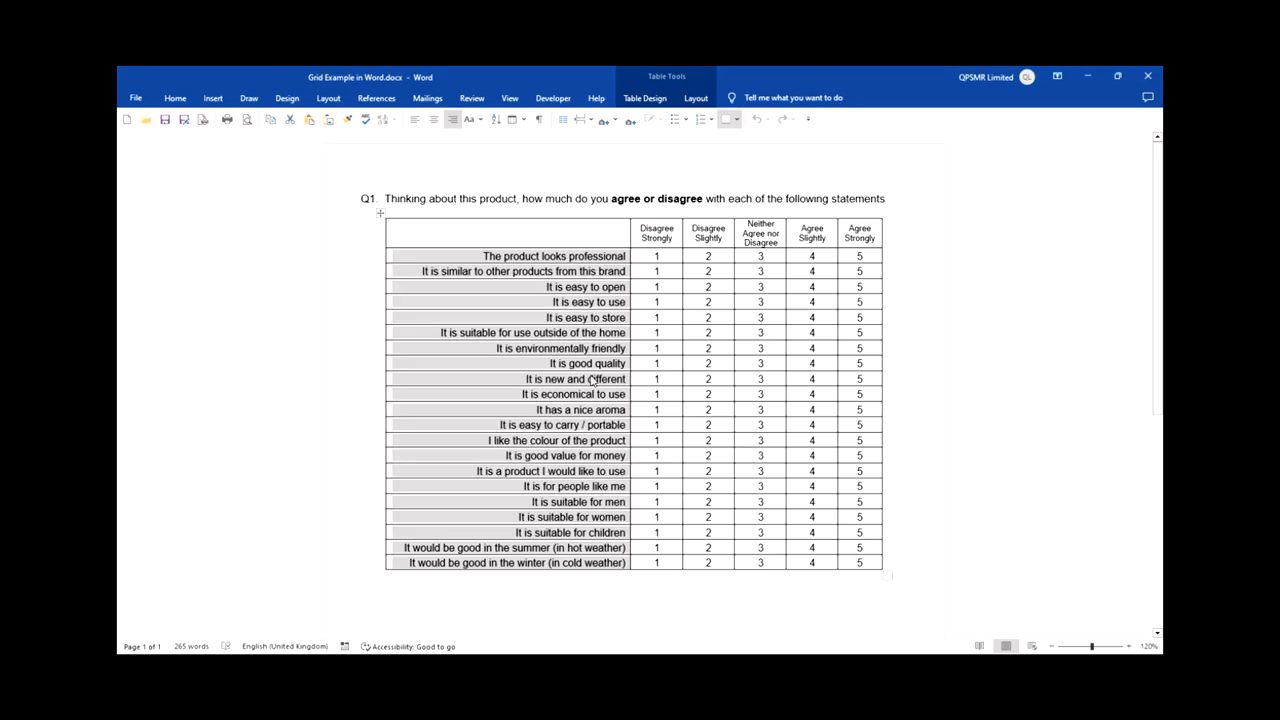
click(697, 643)
right_click(392, 300)
click(425, 337)
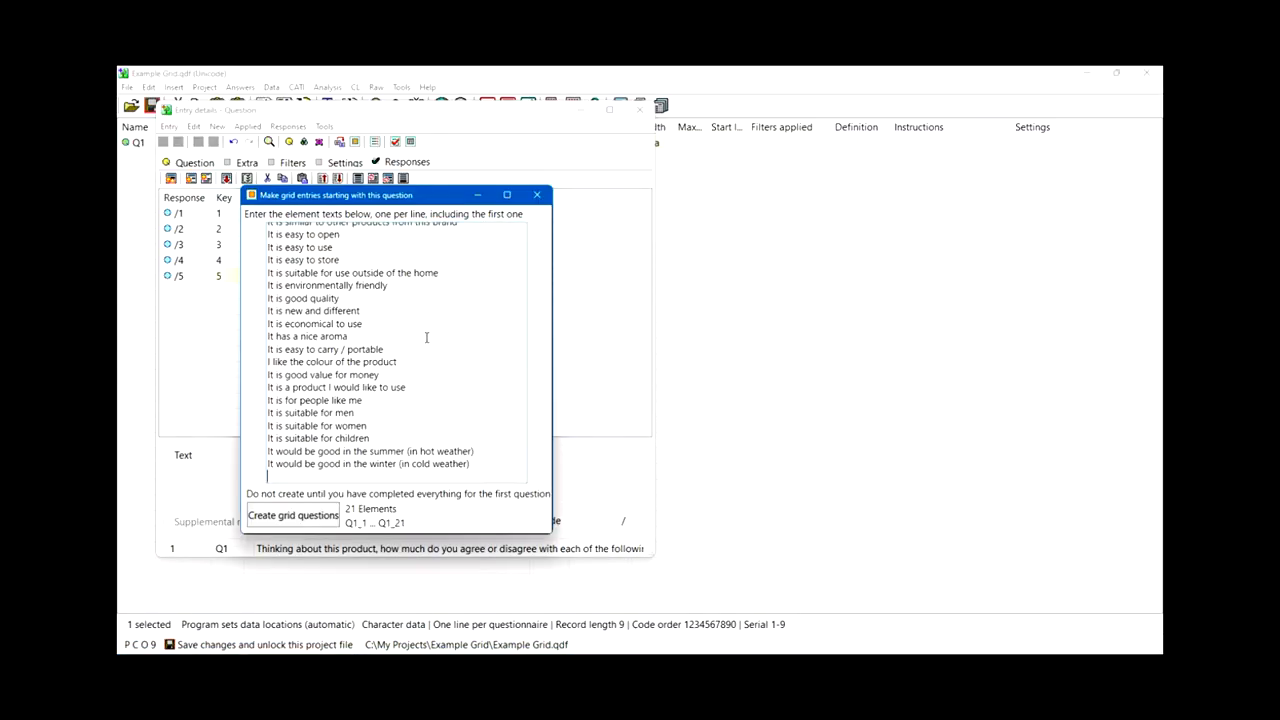
click(312, 516)
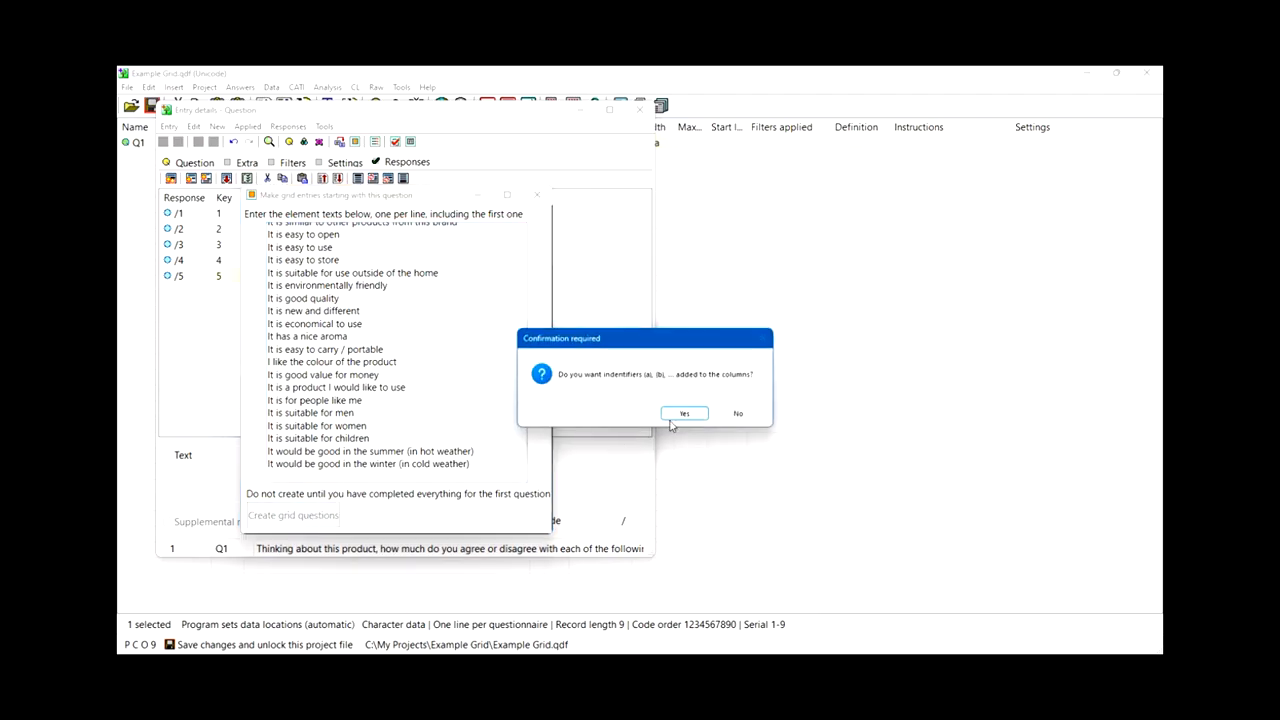
click(736, 413)
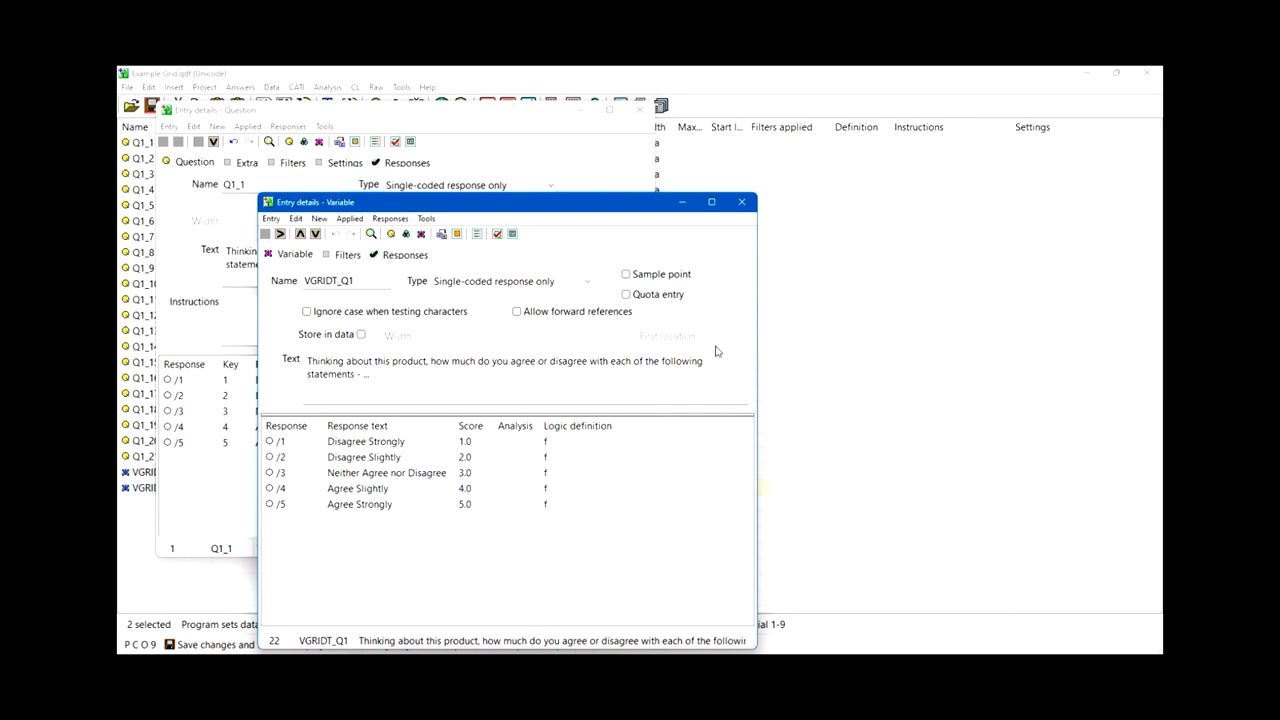
Close both entry details windows and widen the Text column in the project's entry list to show the statements.
click(740, 204)
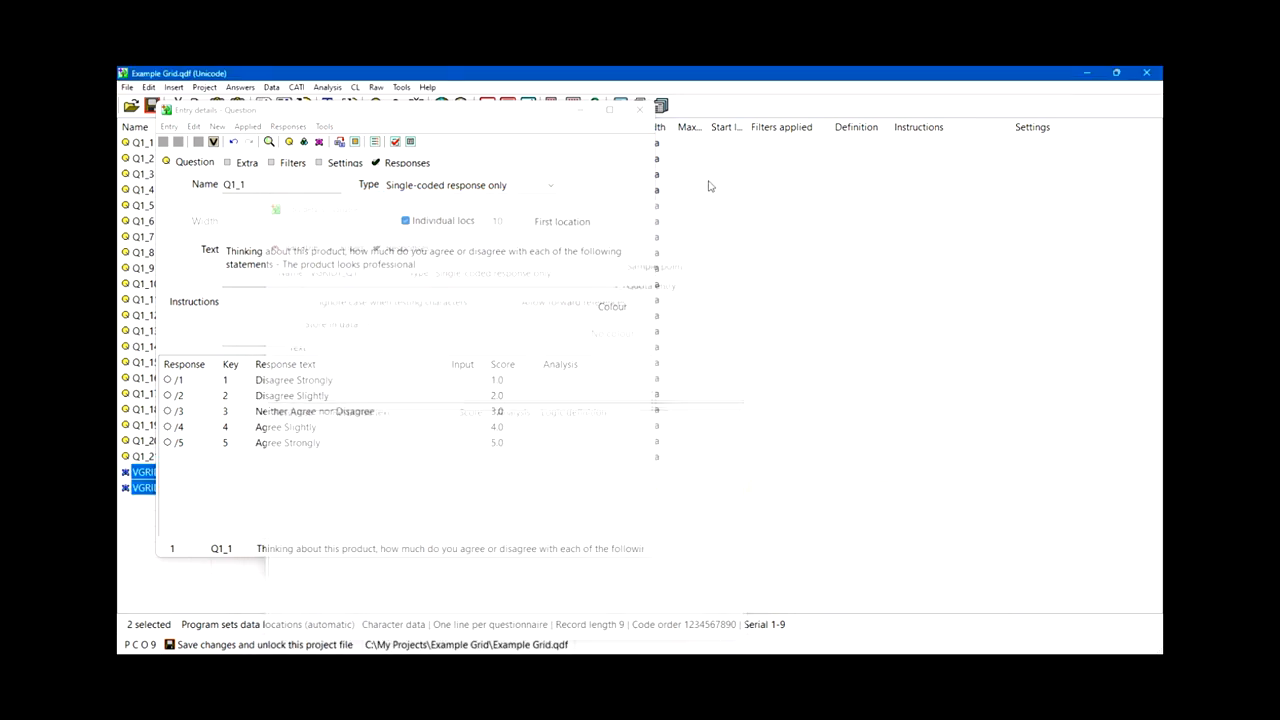
click(638, 110)
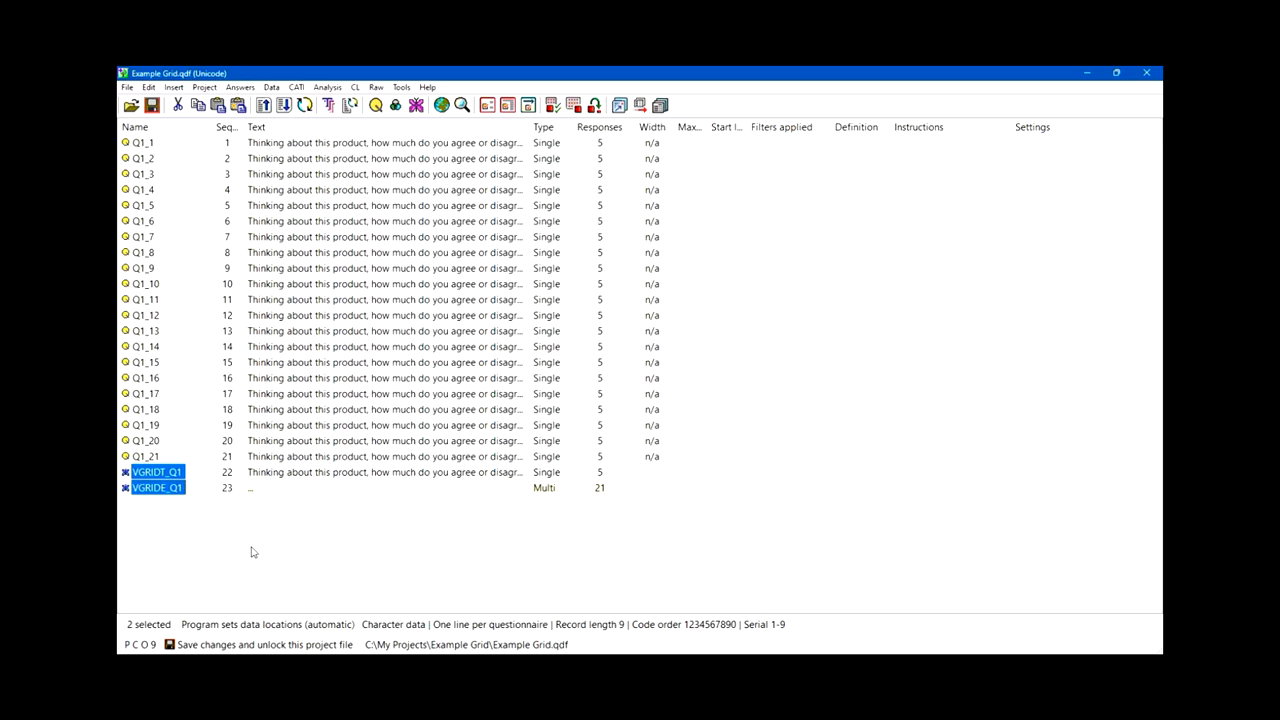
drag(528, 126, 868, 127)
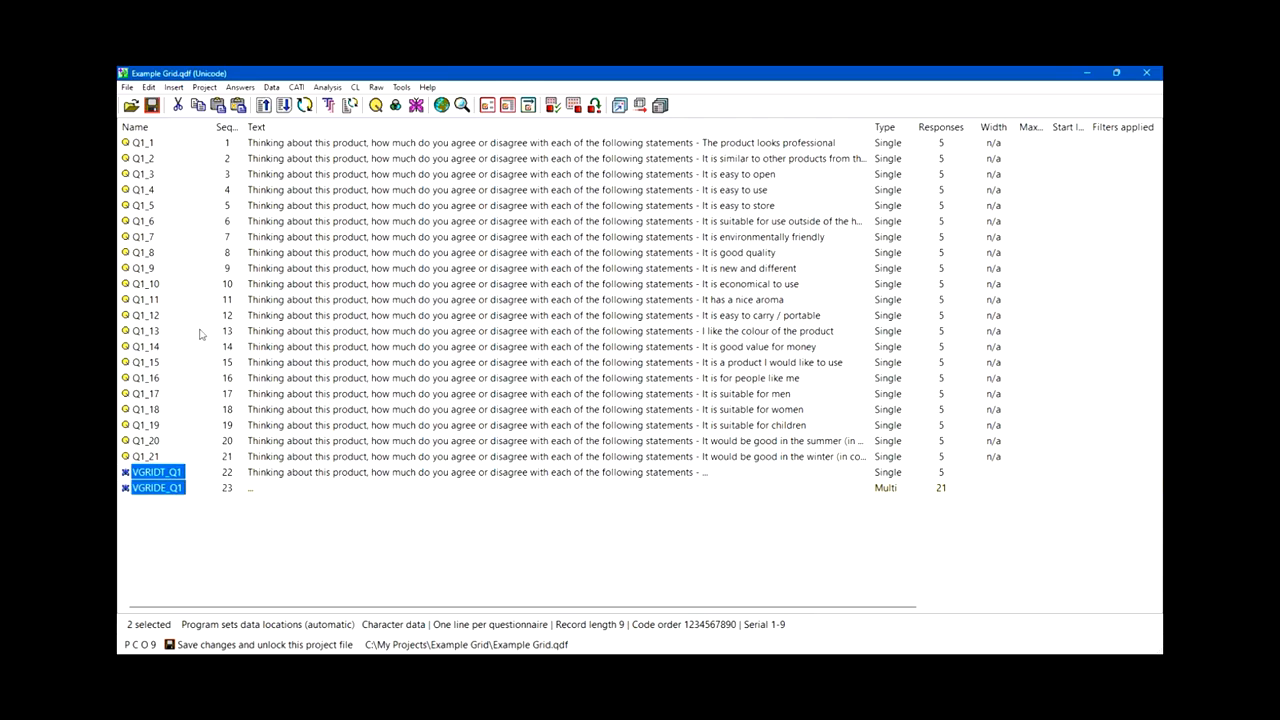
Remove the VGRIDT_Q1 and VGRIDE_Q1 variables and enable pasting single-coded entries as multi-coded variables in the project settings.
click(177, 106)
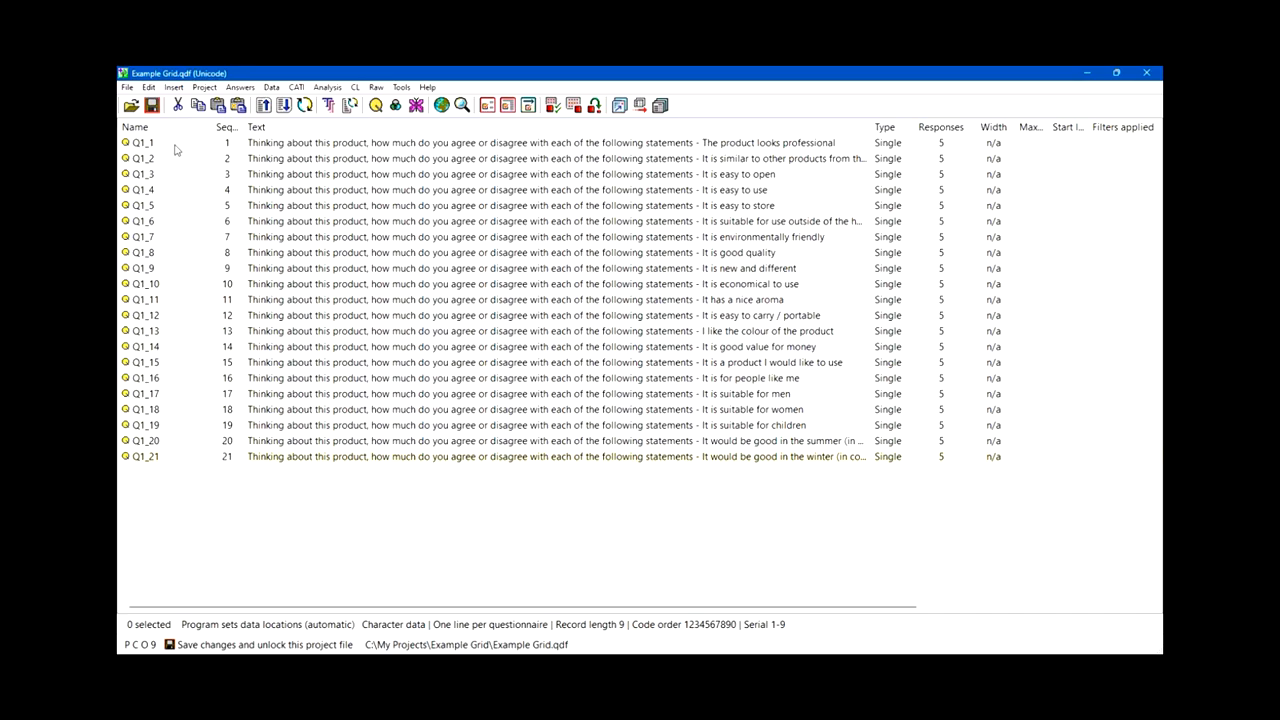
click(439, 108)
click(250, 232)
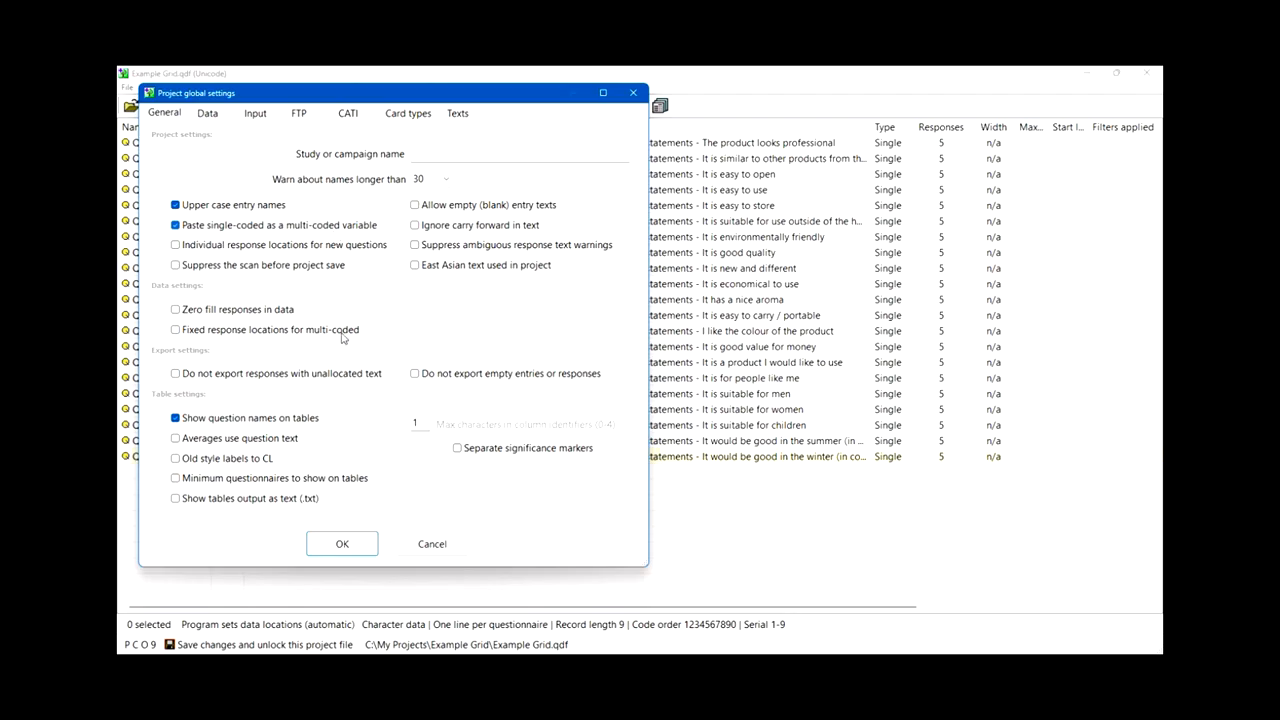
click(342, 544)
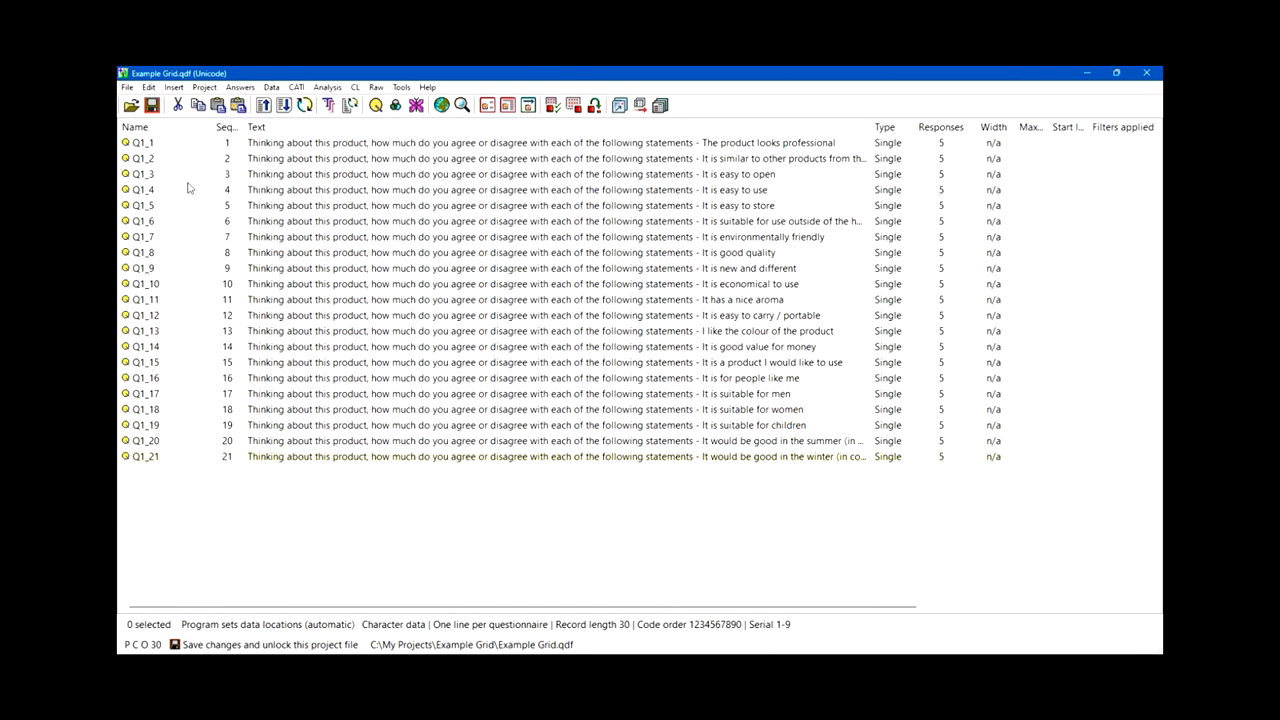
Copy questions Q1_1 to Q1_21 and paste them as variables.
click(142, 147)
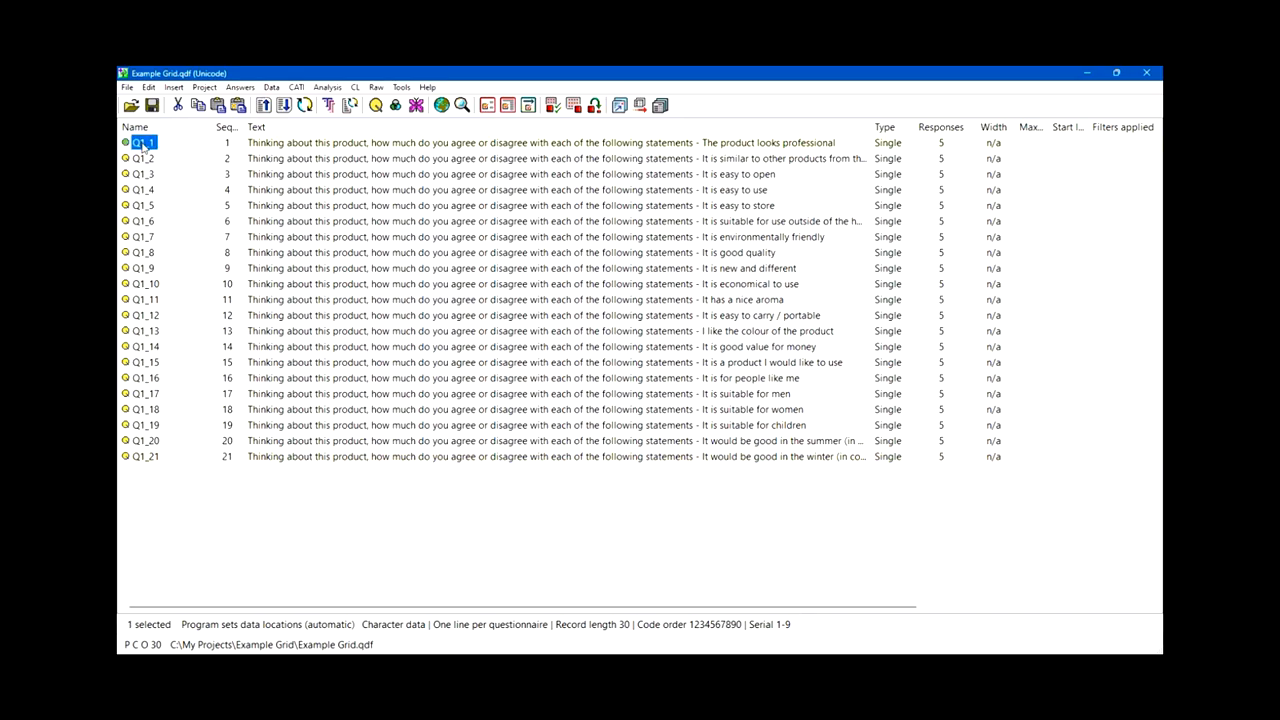
shift+click(153, 458)
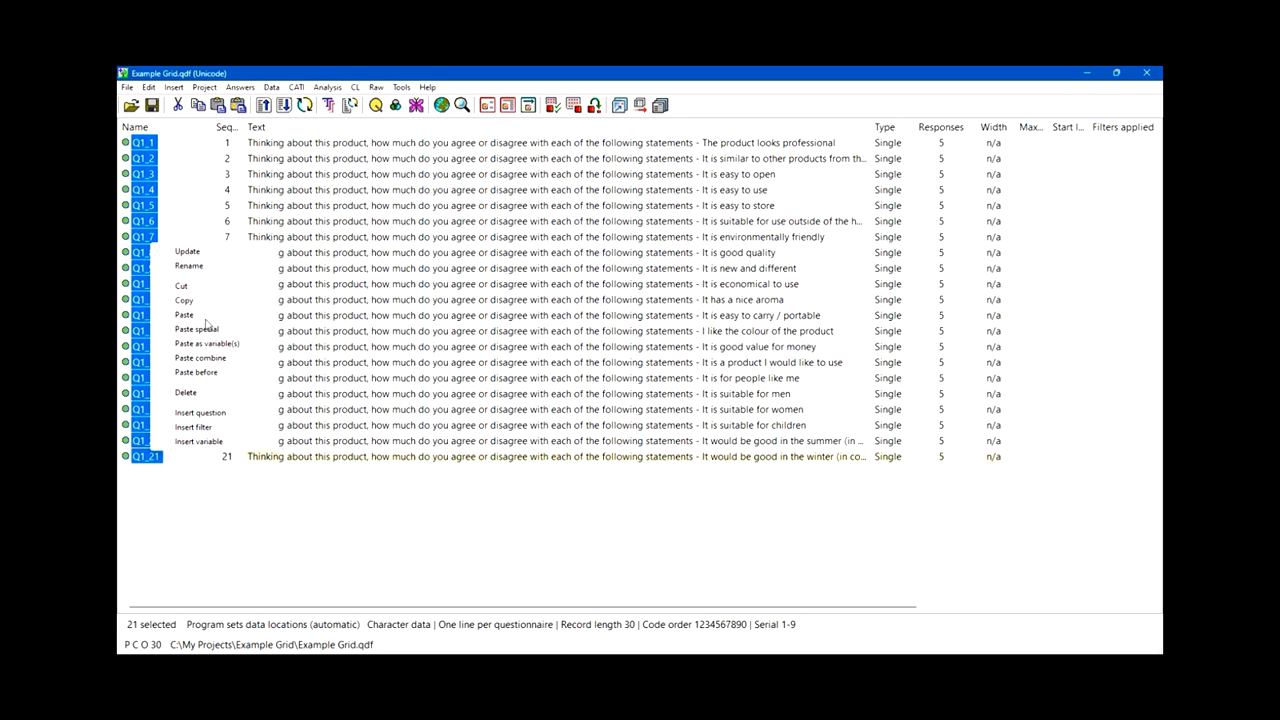
click(187, 302)
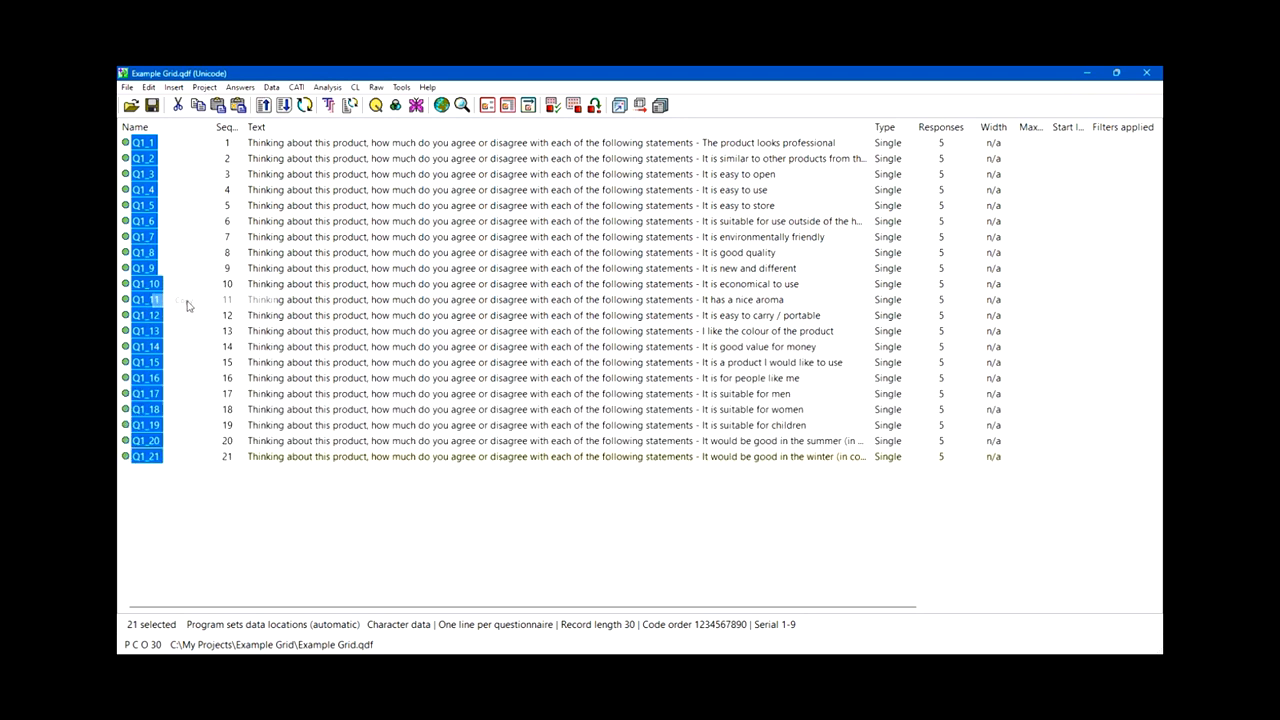
right_click(153, 456)
click(206, 349)
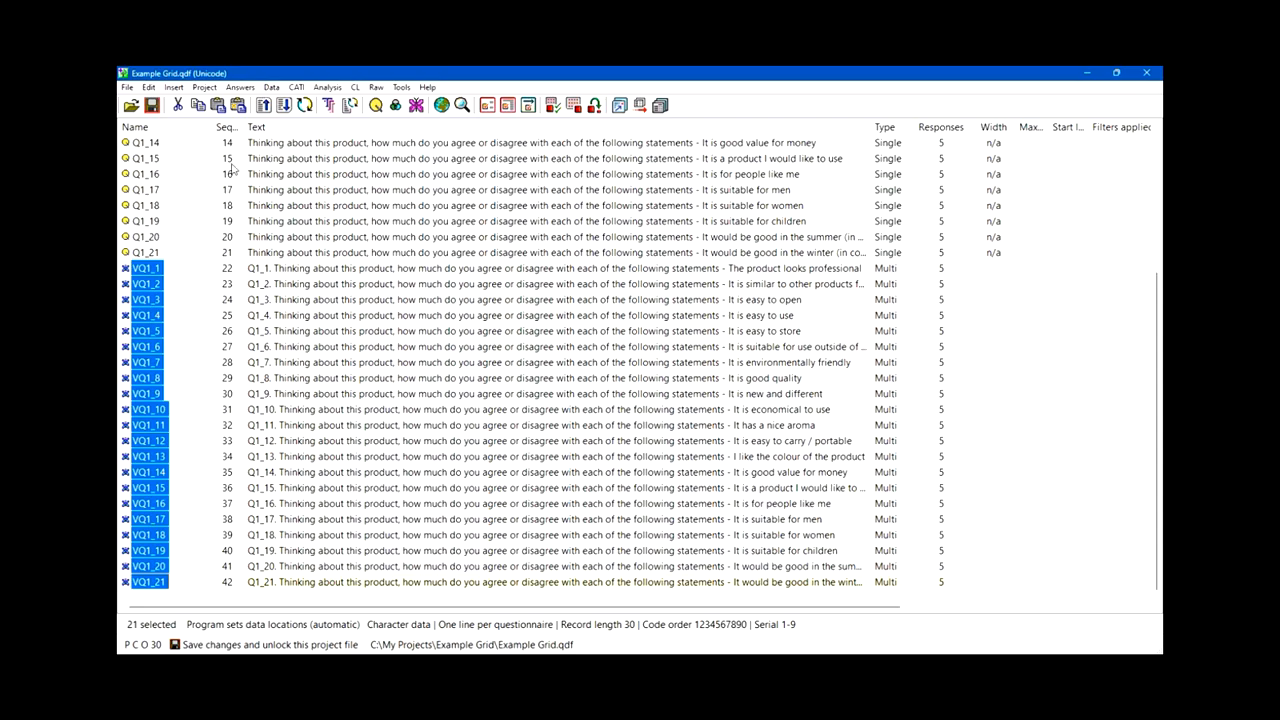
Block-update the pasted variables' responses with a last summary row "NET: Disagree" combining Disagree Strongly and Disagree Slightly.
click(148, 87)
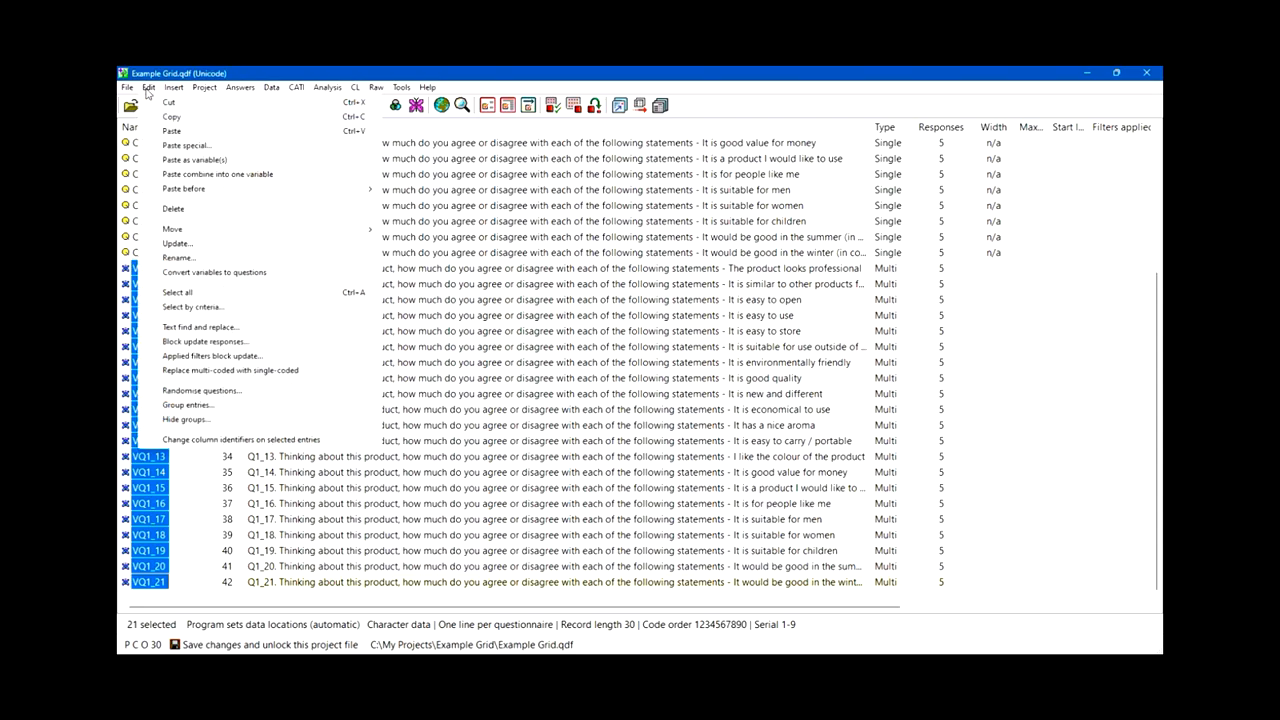
click(217, 347)
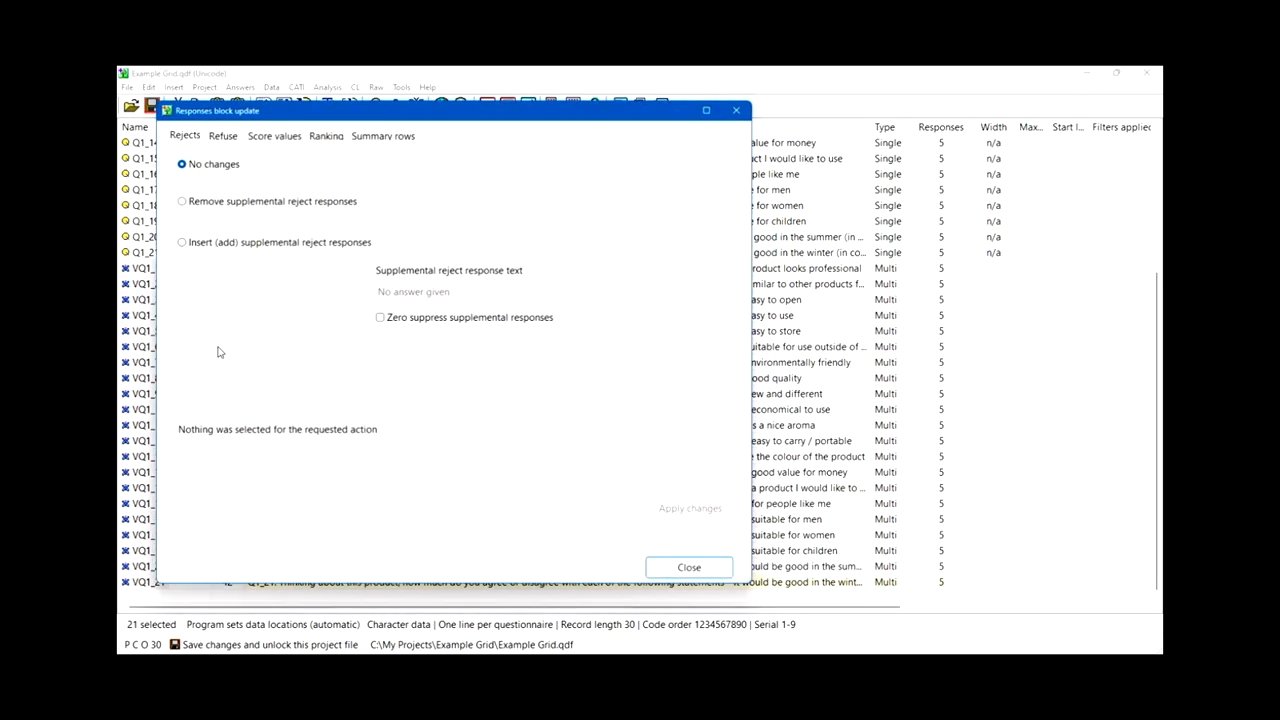
click(385, 135)
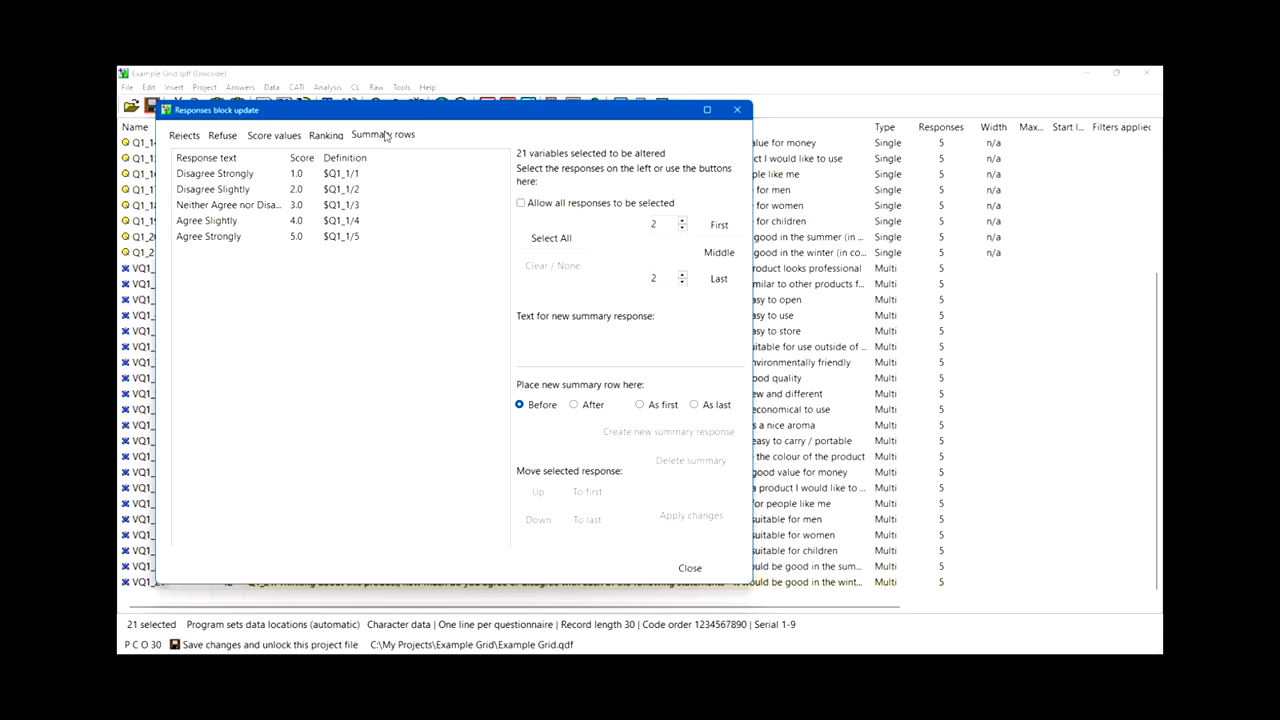
click(238, 179)
ctrl+click(238, 192)
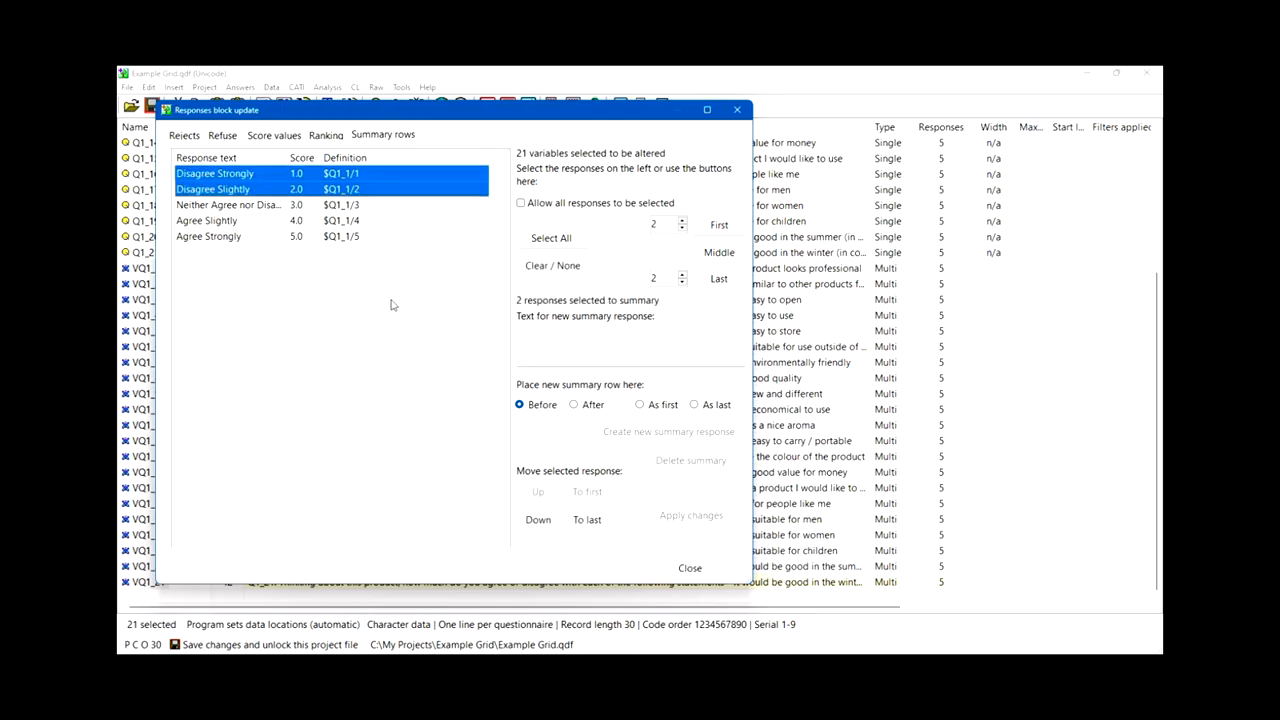
click(542, 341)
text(N)
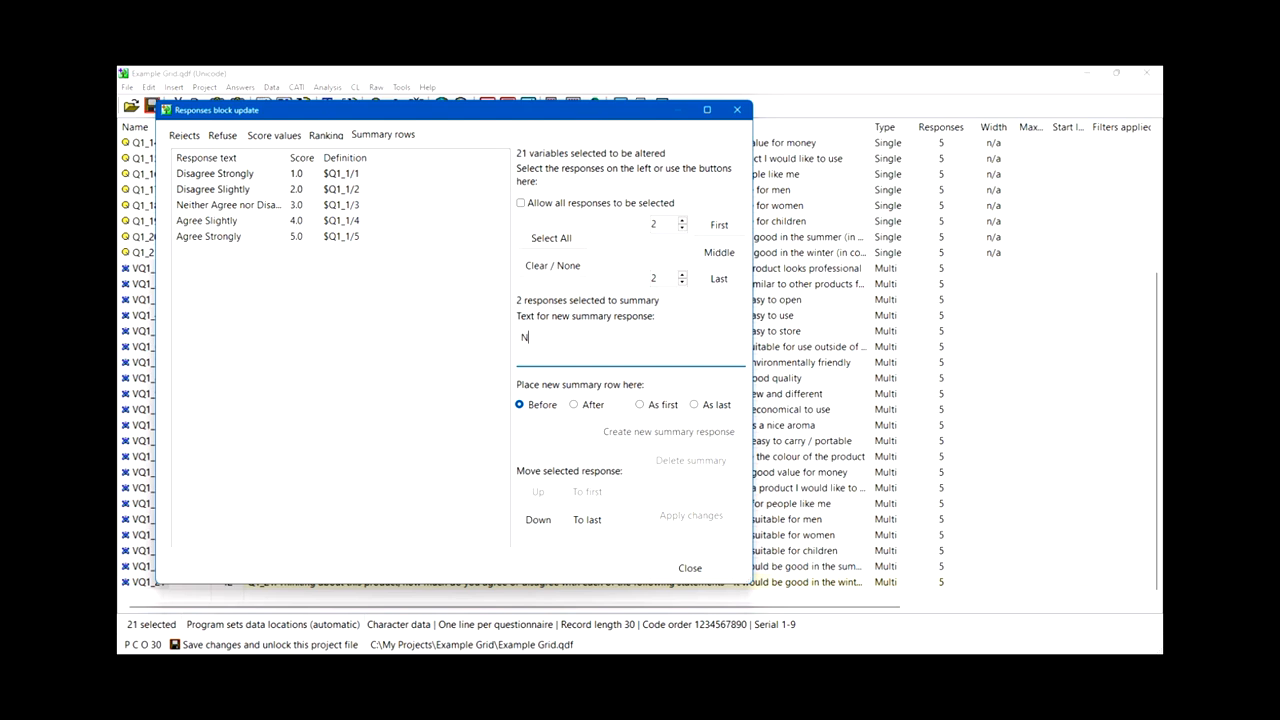
text(ET: Disagree)
click(694, 405)
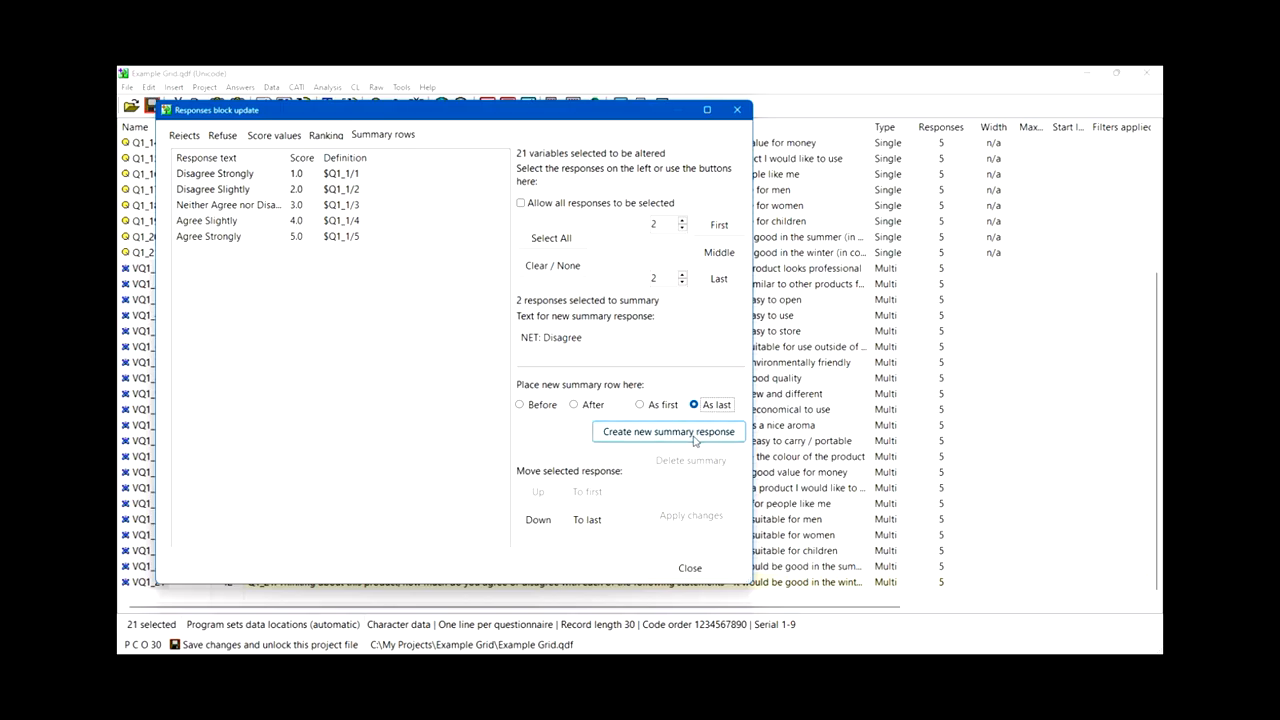
click(694, 435)
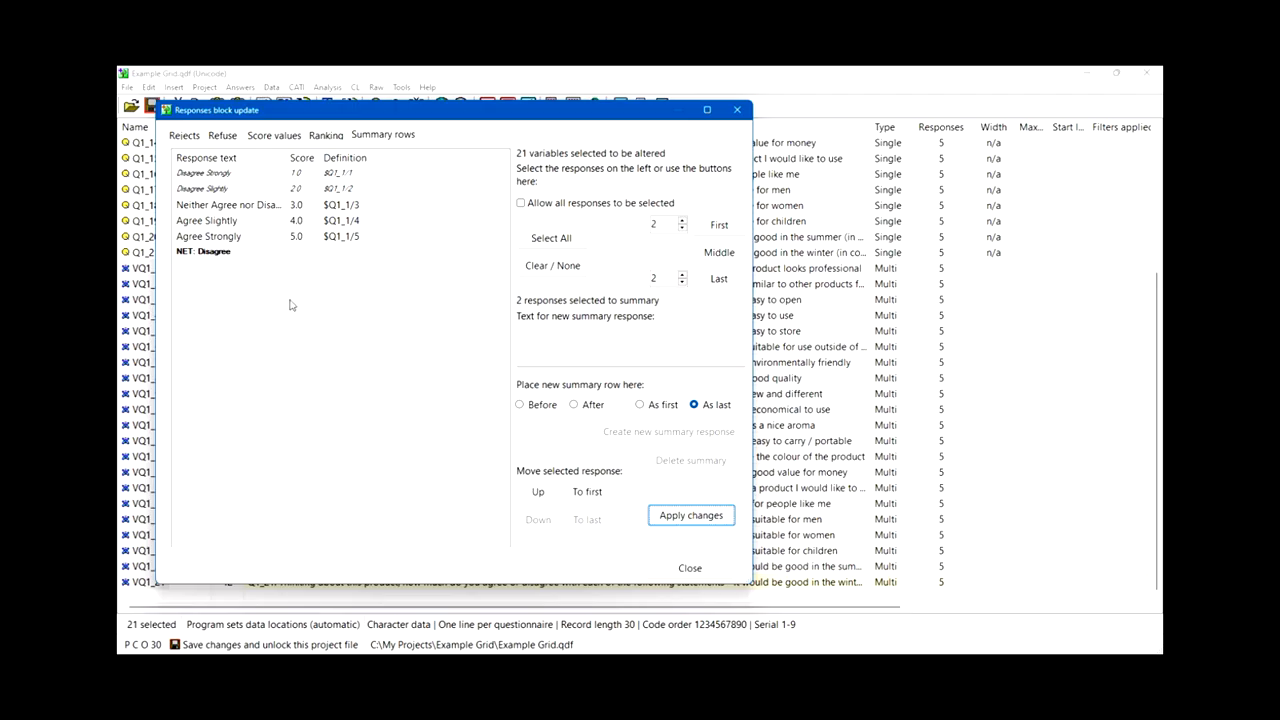
Add a last summary row "NET: Agree" combining Agree Slightly and Agree Strongly, and apply the summary rows to all selected variables.
click(232, 223)
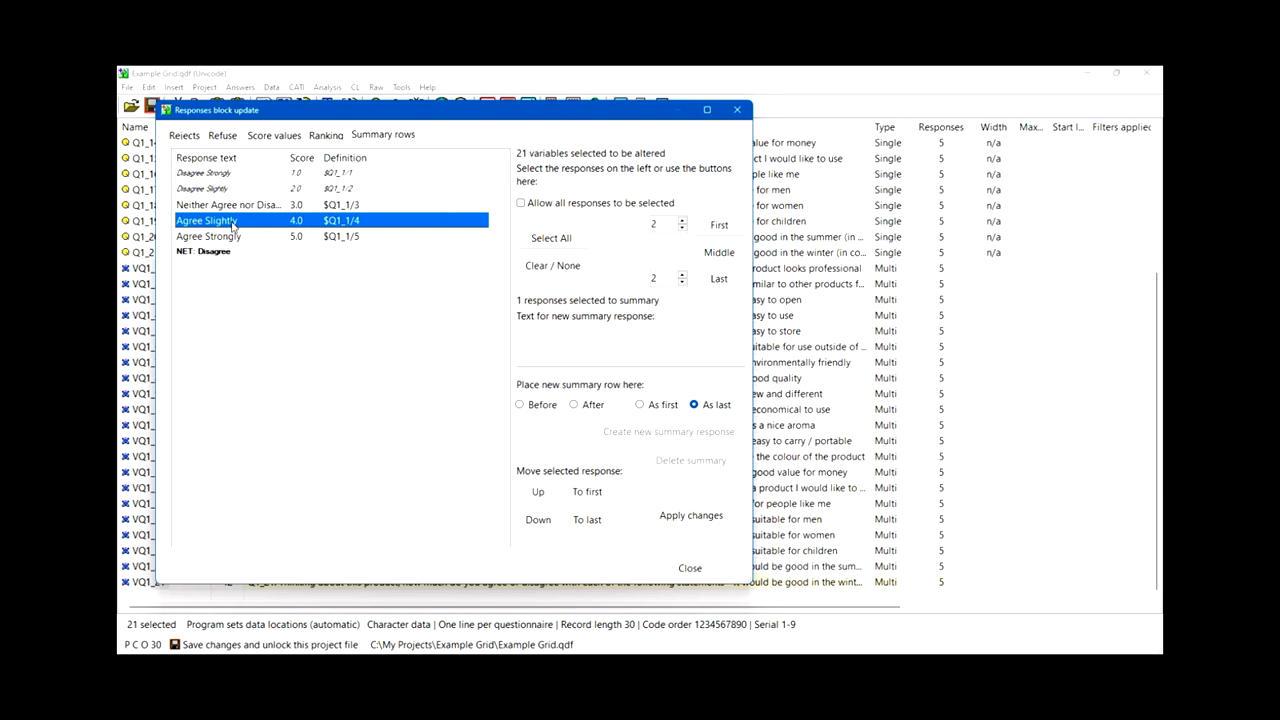
shift+click(230, 237)
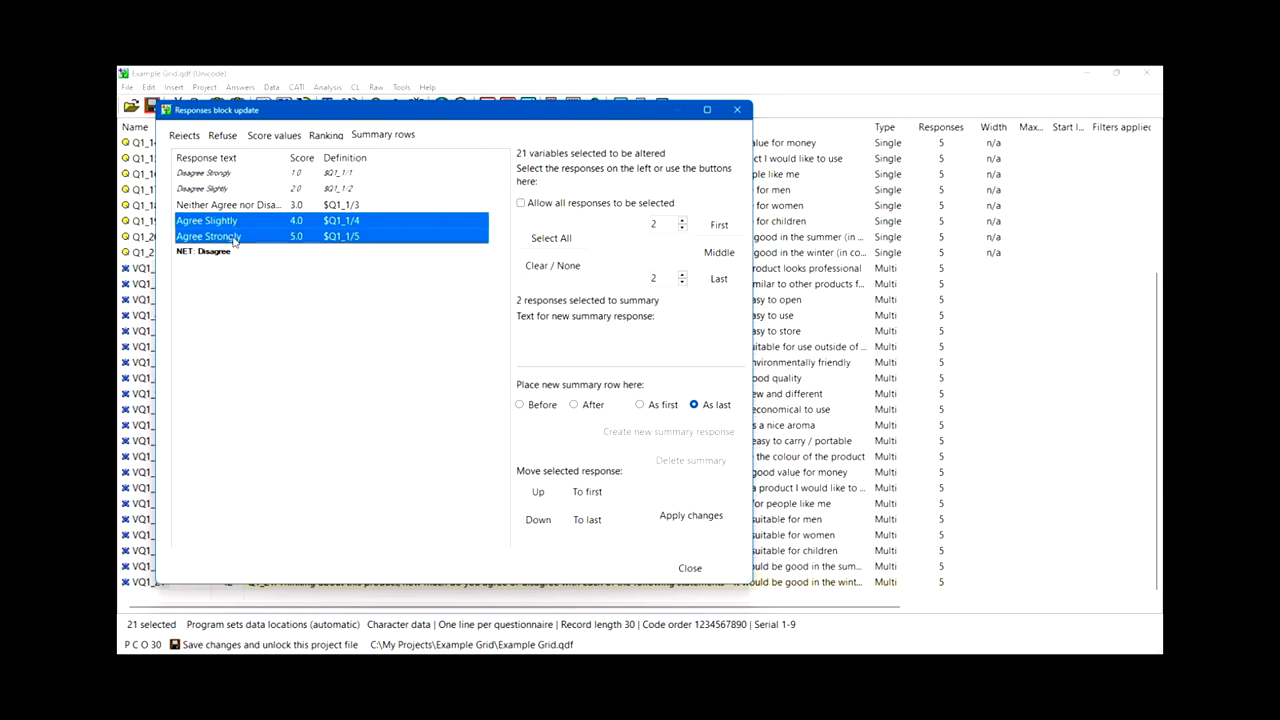
click(535, 345)
text(NE)
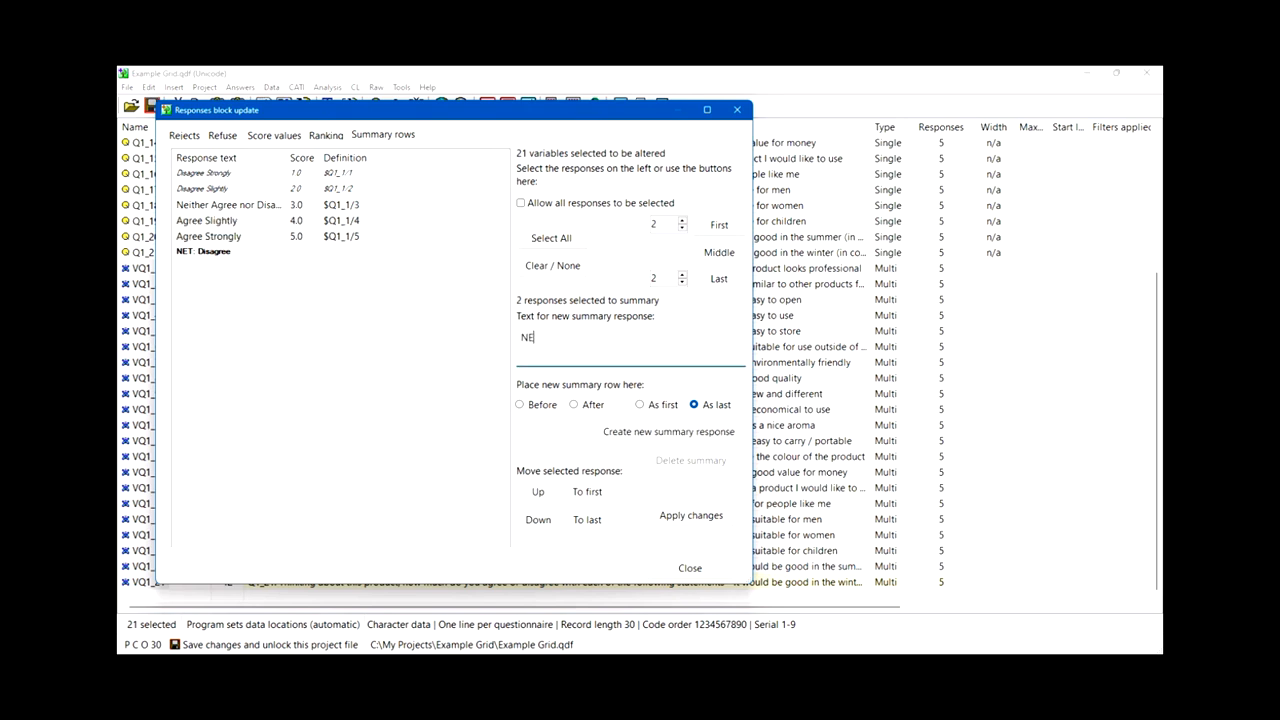
text(T: Agree)
click(668, 432)
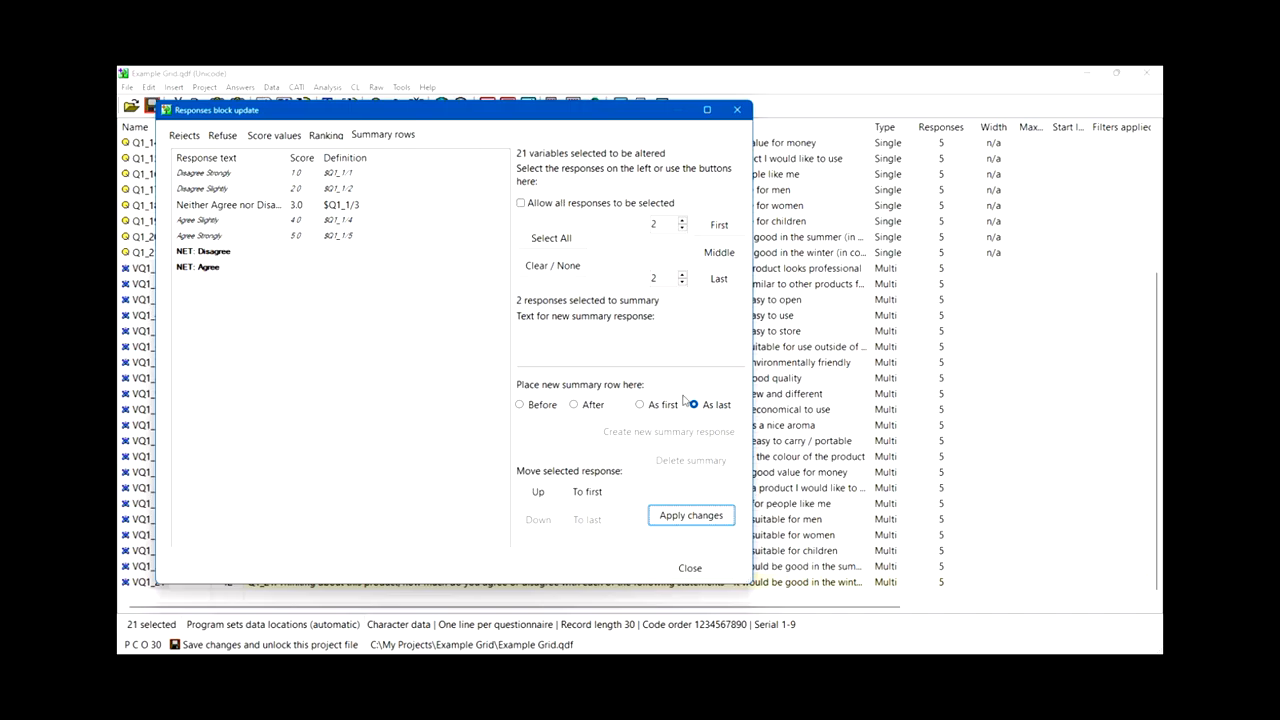
click(697, 520)
click(695, 568)
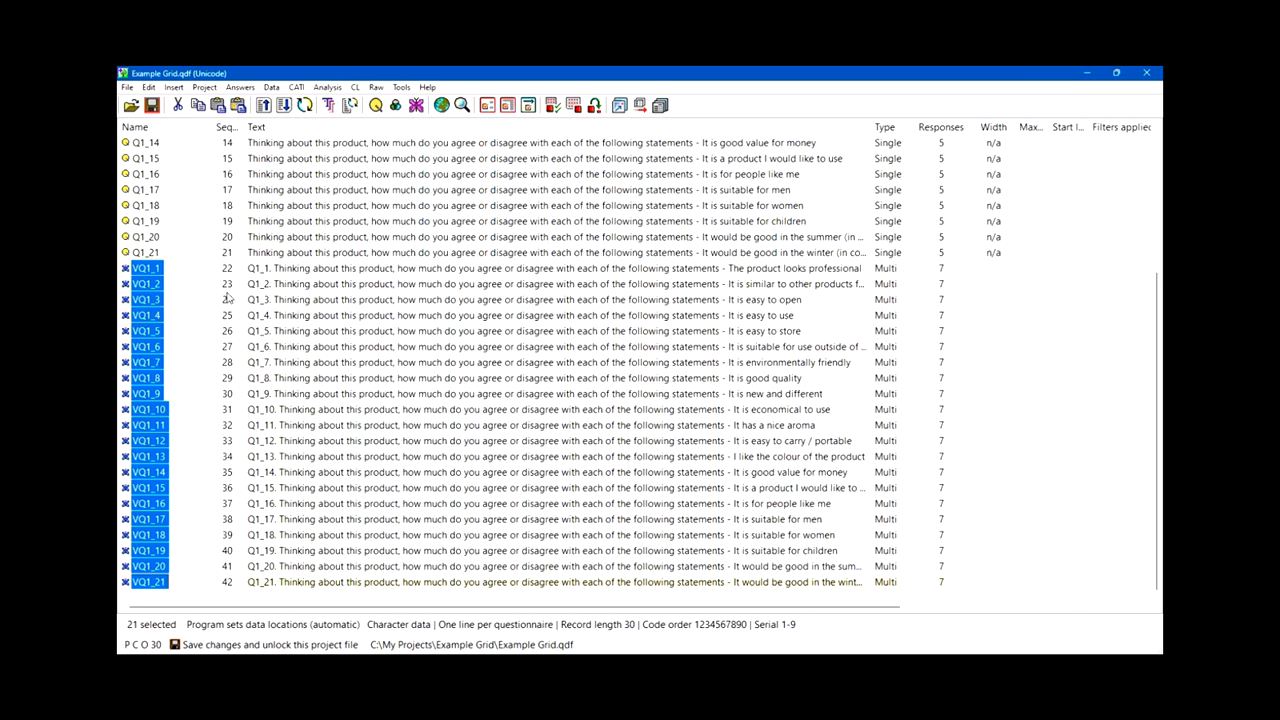
Examine the responses and logic definitions of variables VQ1_1 to VQ1_9 in the entry details.
click(145, 270)
double_click(145, 270)
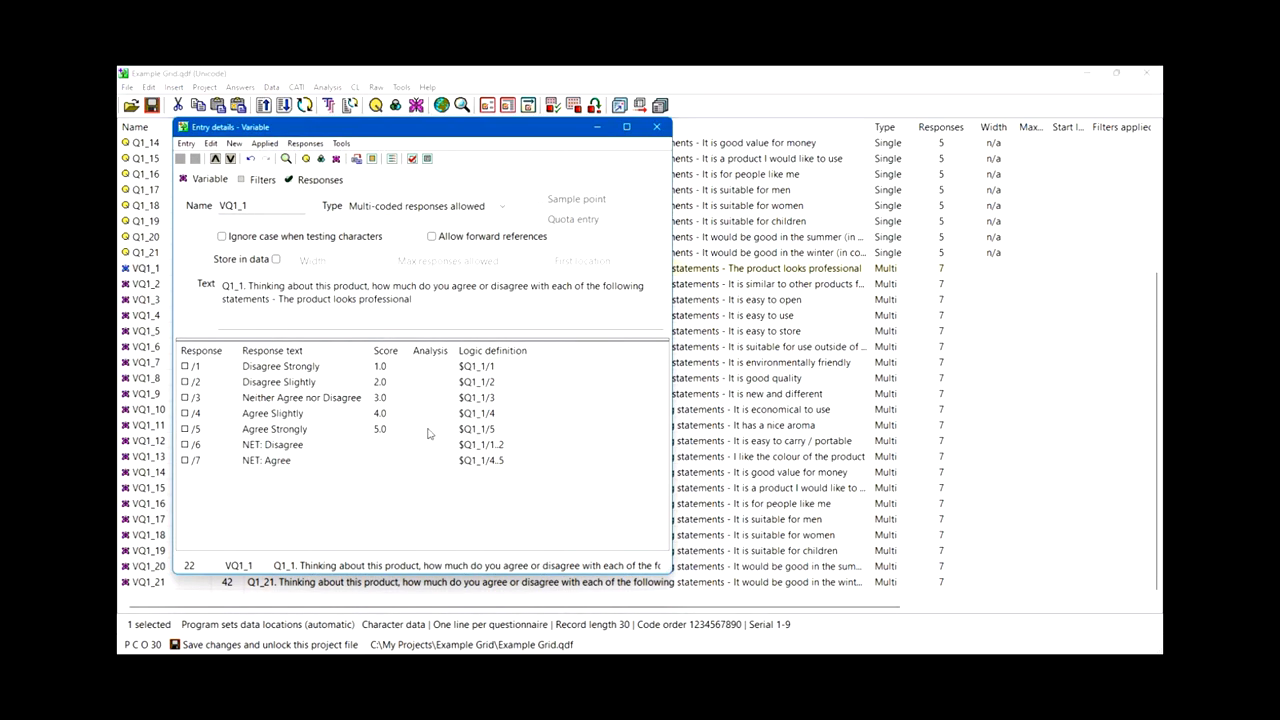
click(229, 160)
click(229, 160)
click(229, 160)
click(229, 160)
click(229, 160)
click(229, 160)
click(229, 160)
click(229, 160)
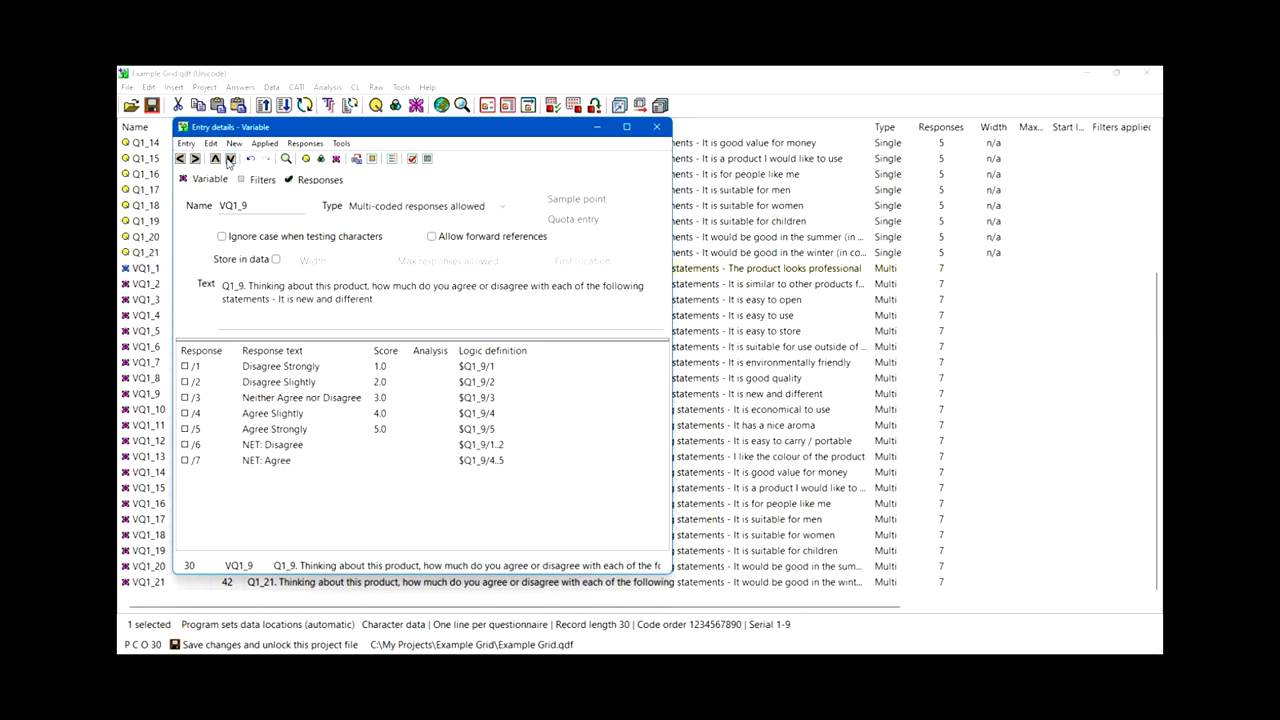
click(657, 128)
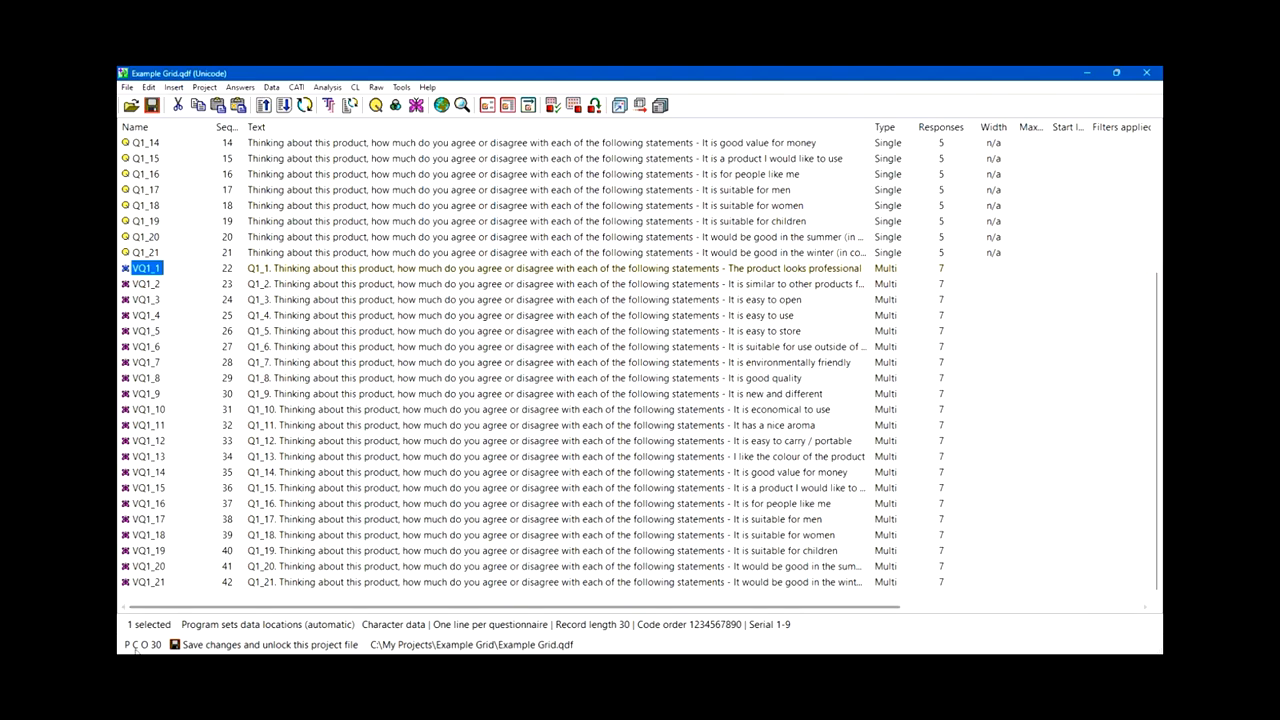
Make grid variables from VQ1_1 to VQ1_21 without (a), (b) column identifiers.
shift+click(150, 583)
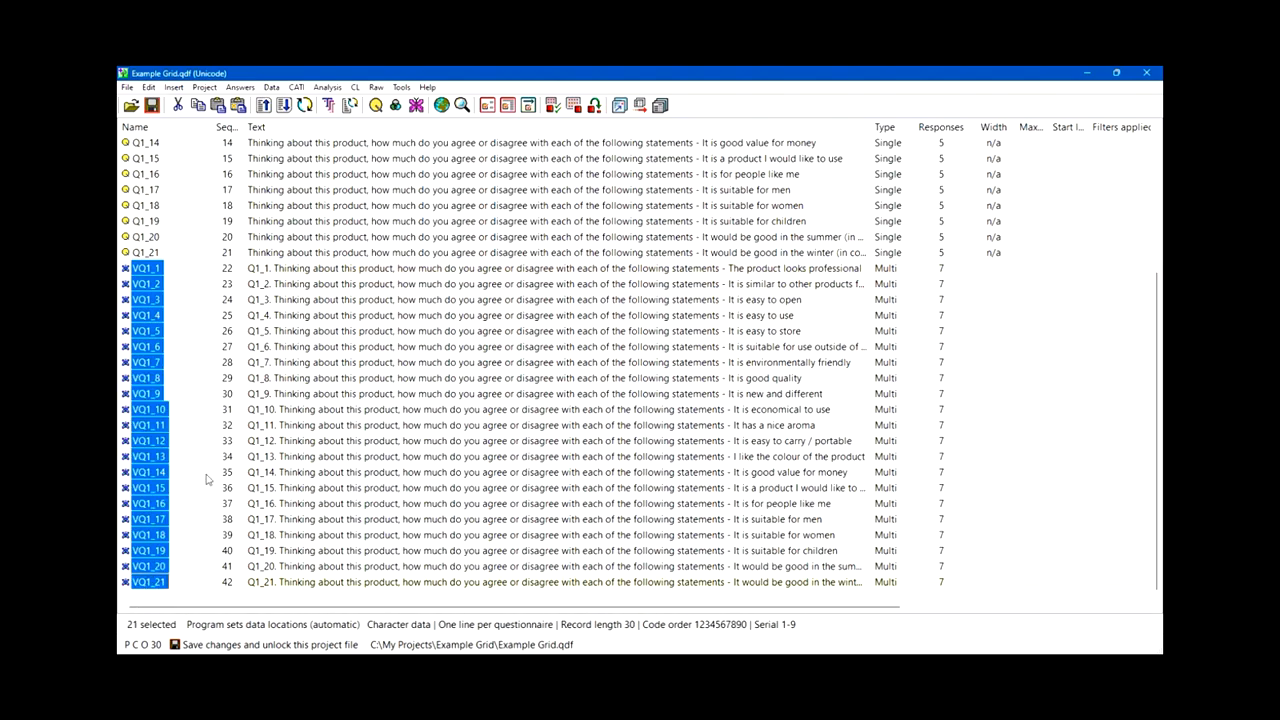
click(174, 88)
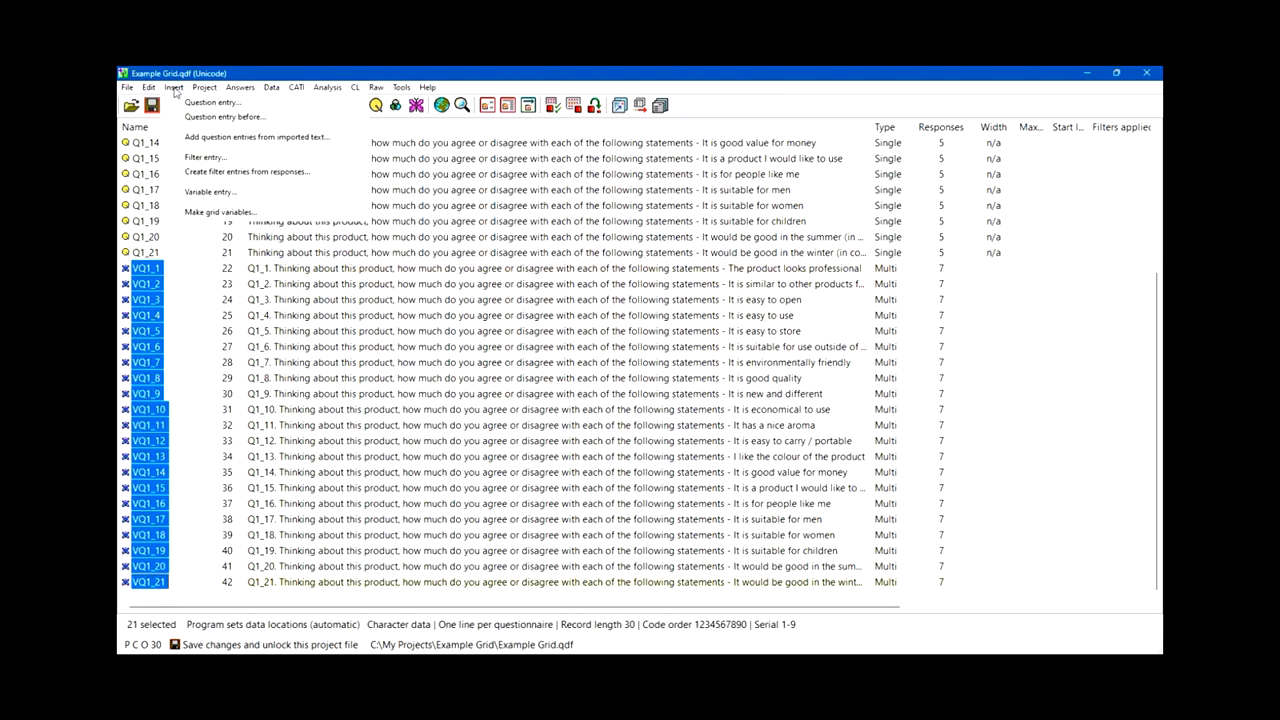
click(203, 213)
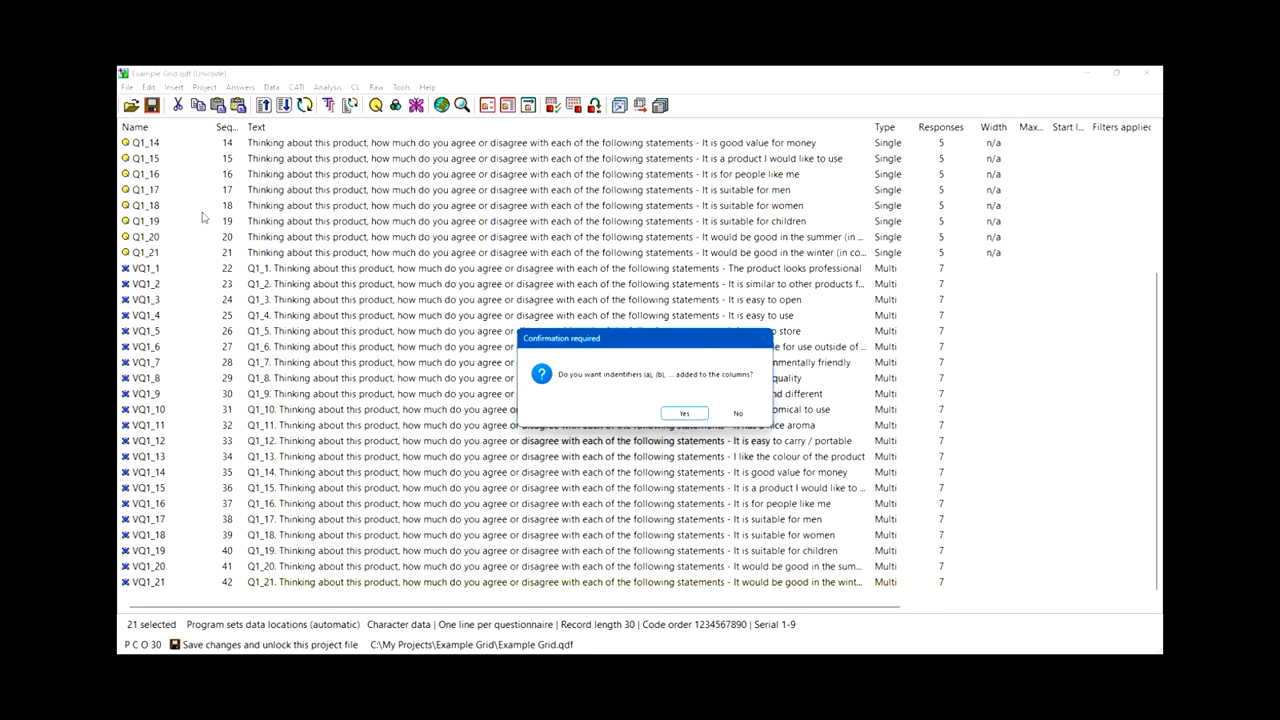
click(738, 414)
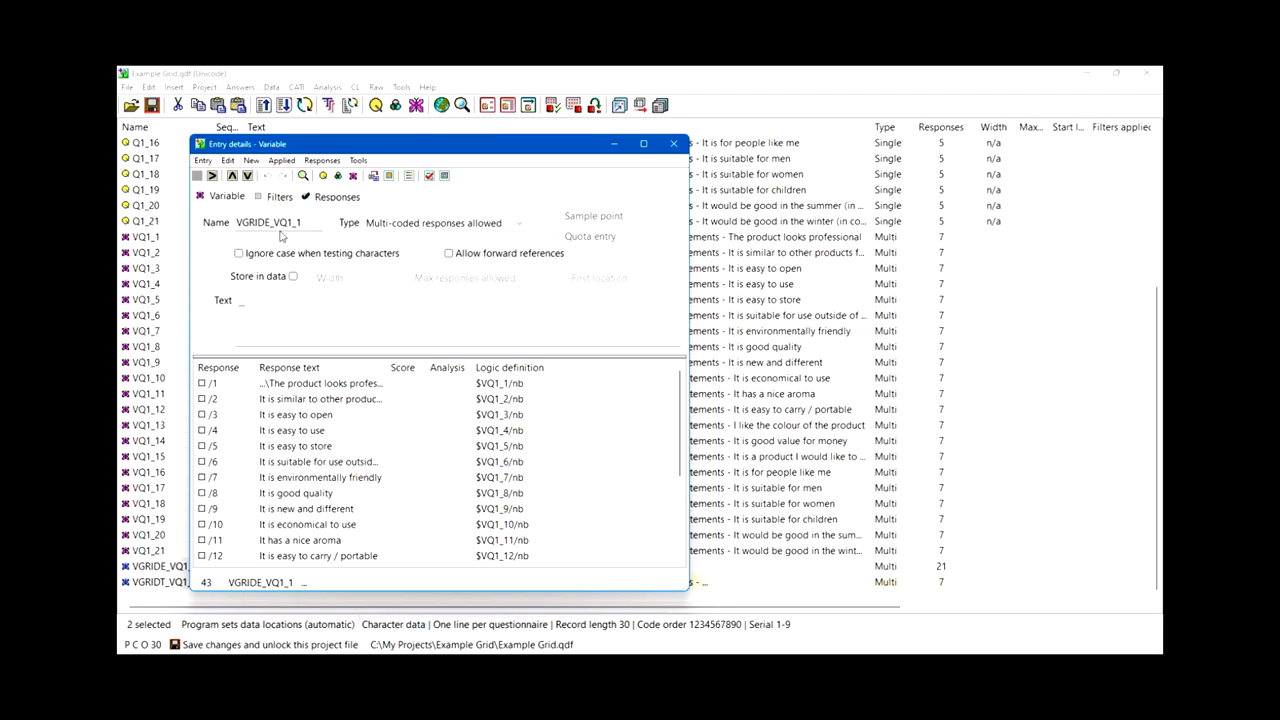
Set VGRIDE_VQ1_1's text to "Statements" and remove the leading dots and backslash from its first response, "The product looks professional".
click(265, 307)
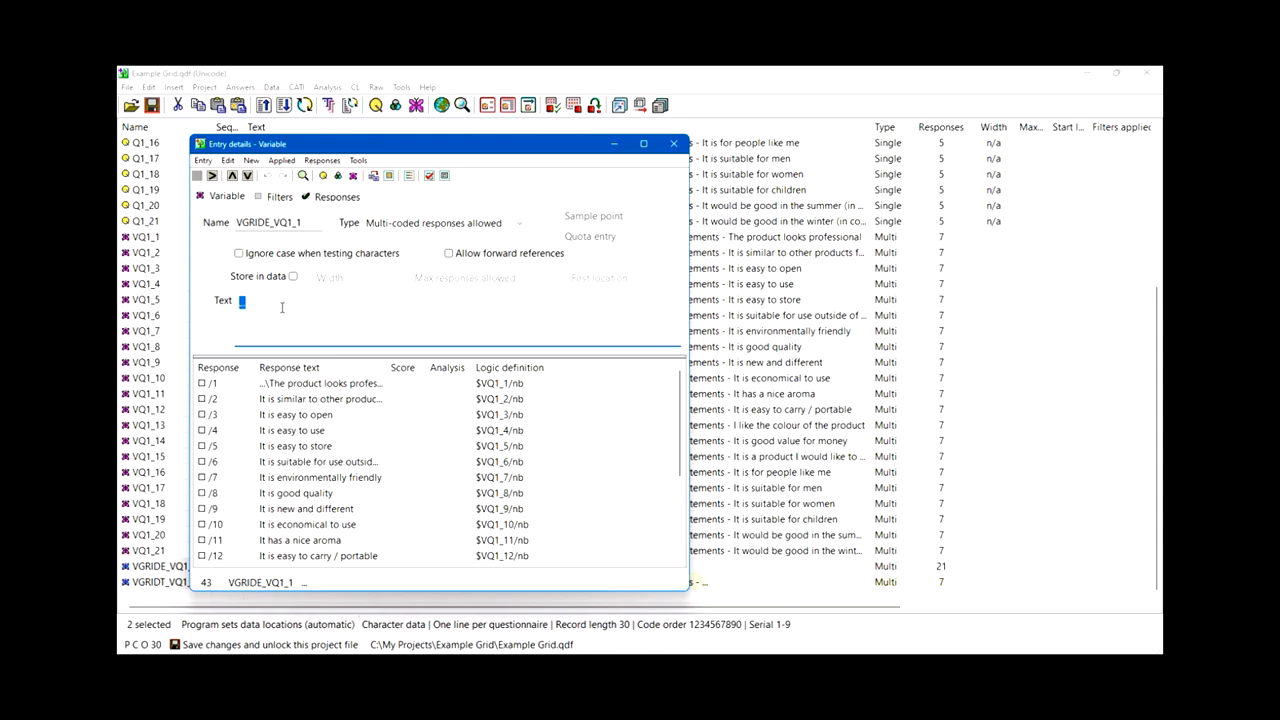
text(Statements)
click(219, 384)
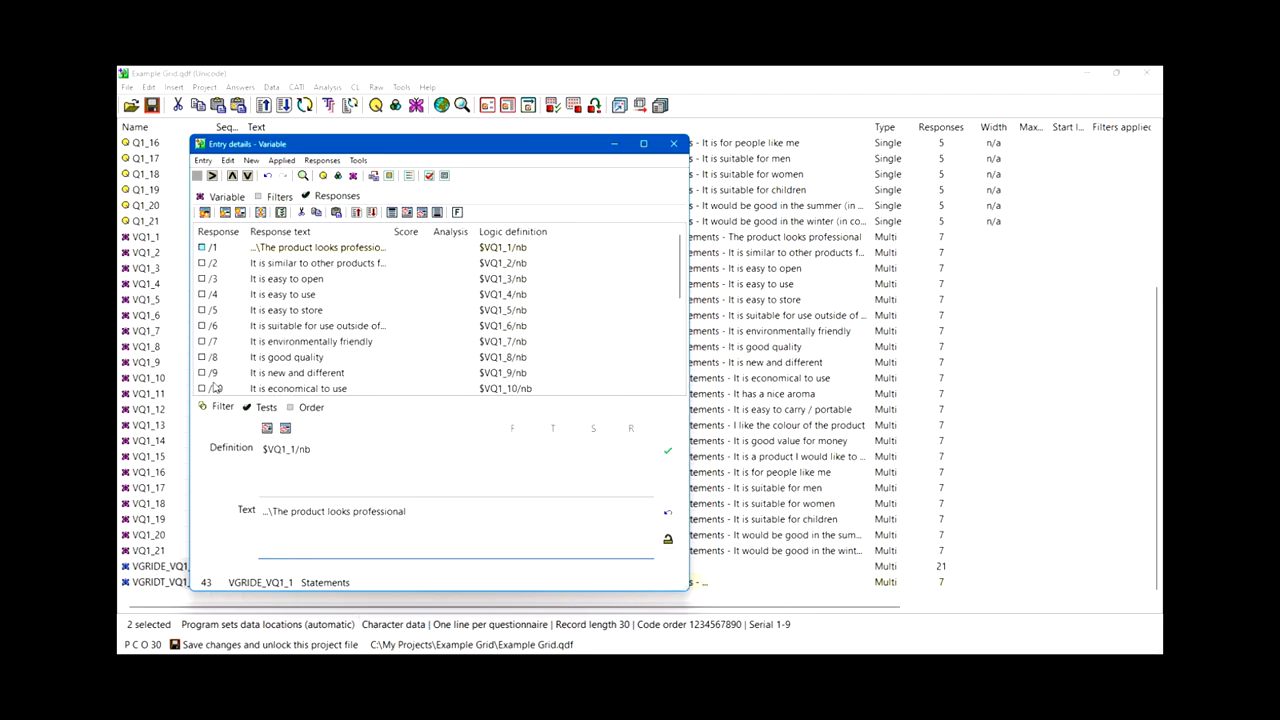
drag(273, 513, 267, 512)
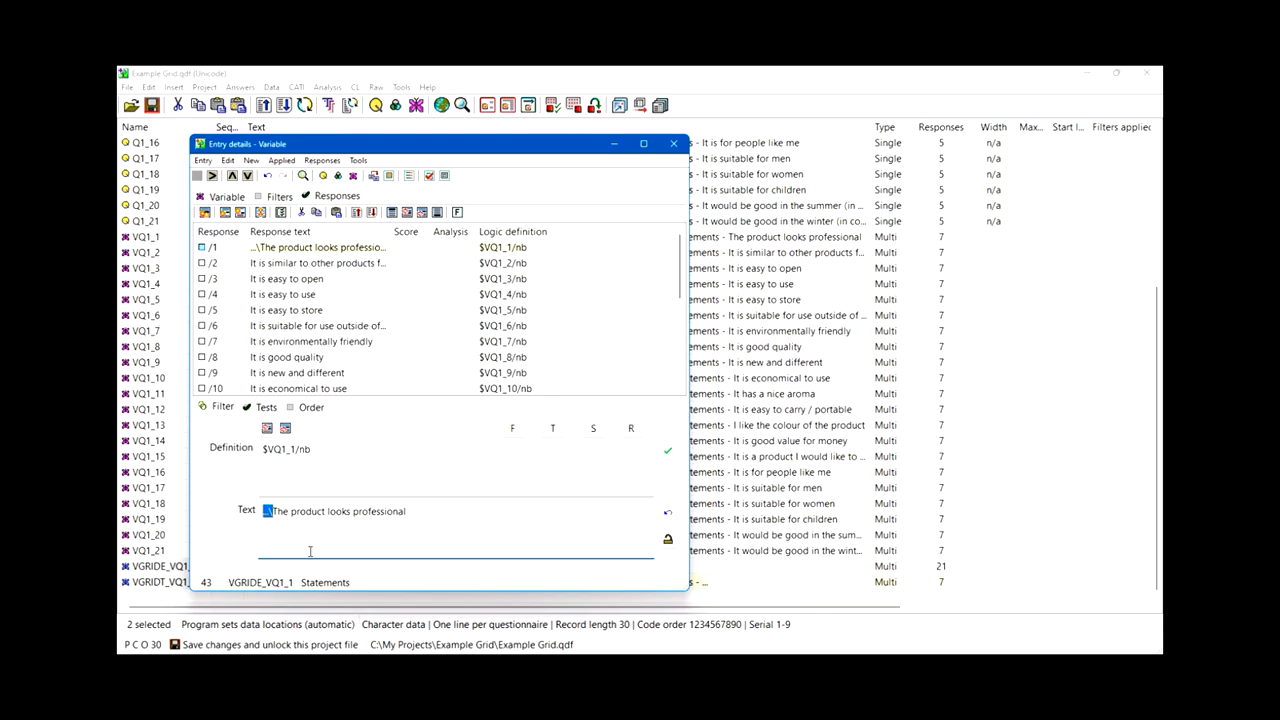
key(BackSpace)
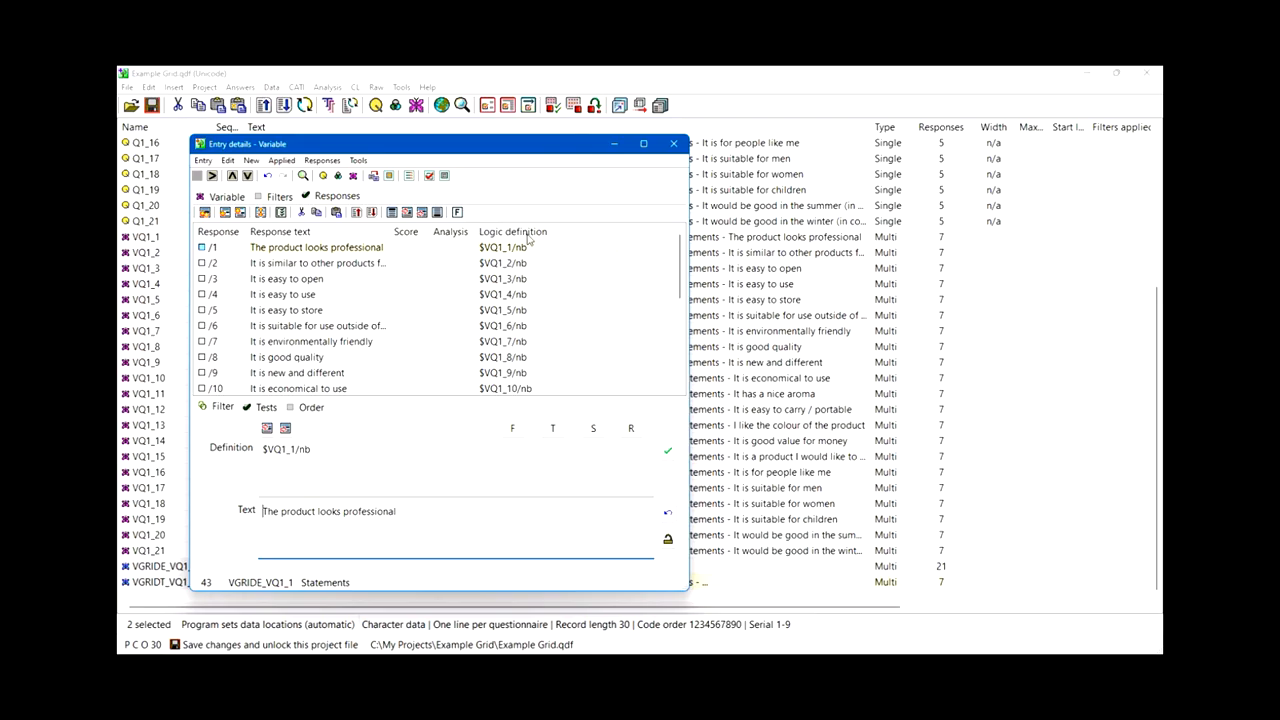
click(673, 144)
Save the project and create a tables file named "Example" in the Example Grid folder.
click(156, 110)
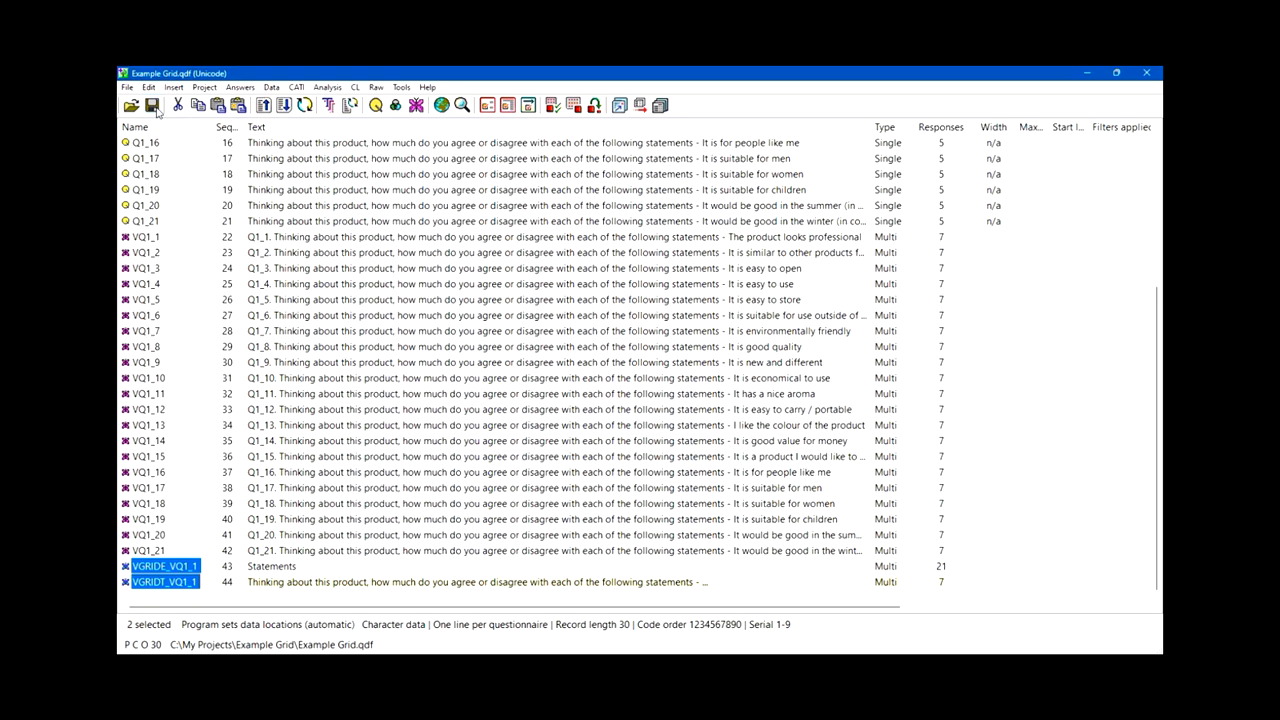
click(661, 109)
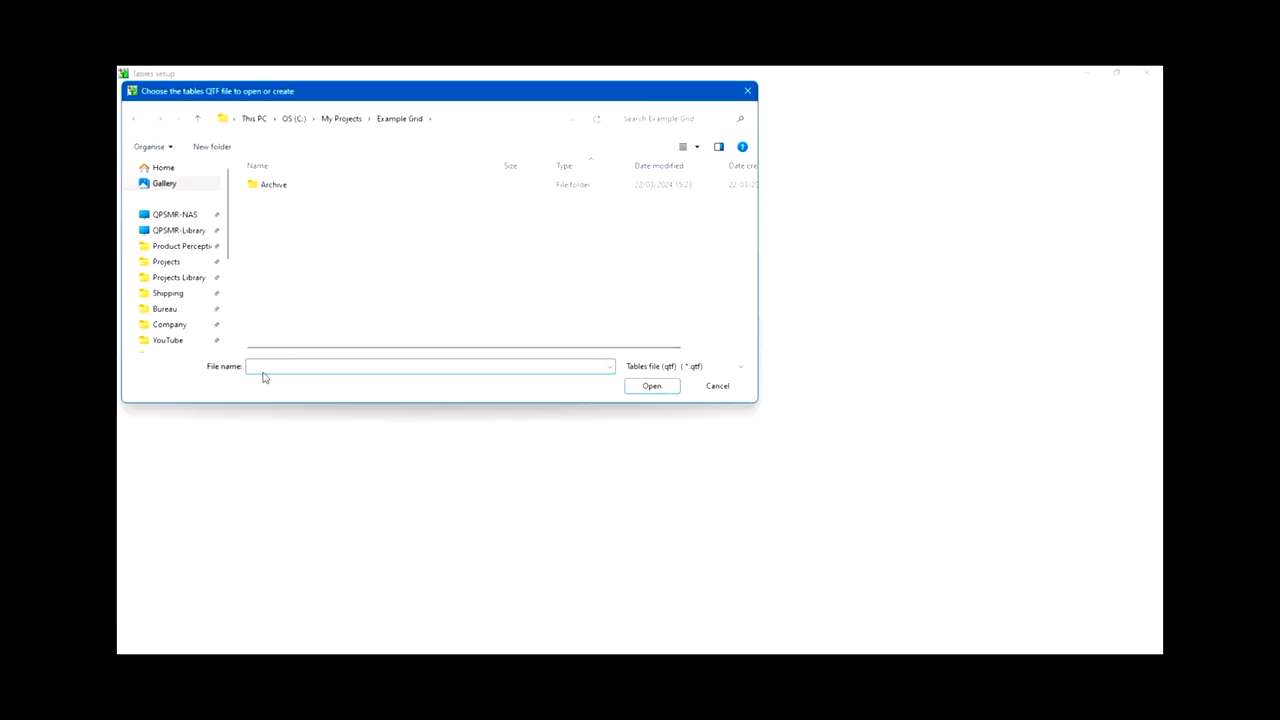
text(Exa)
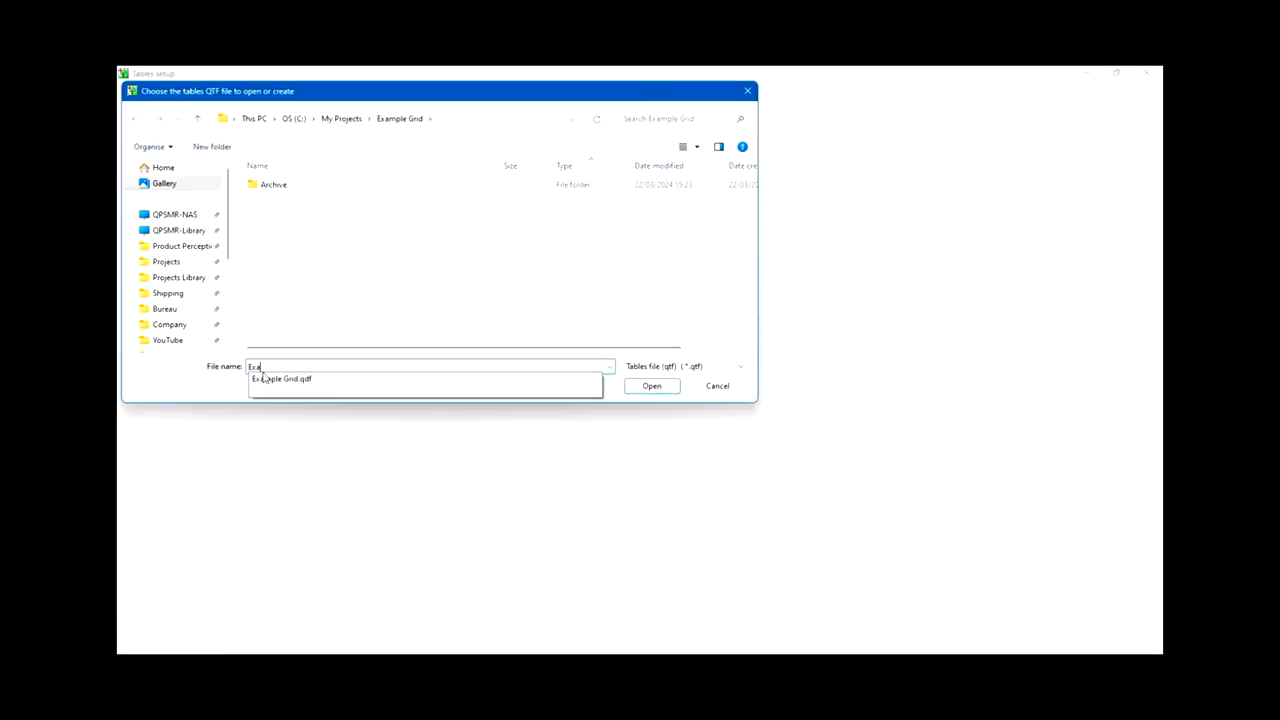
text(mple)
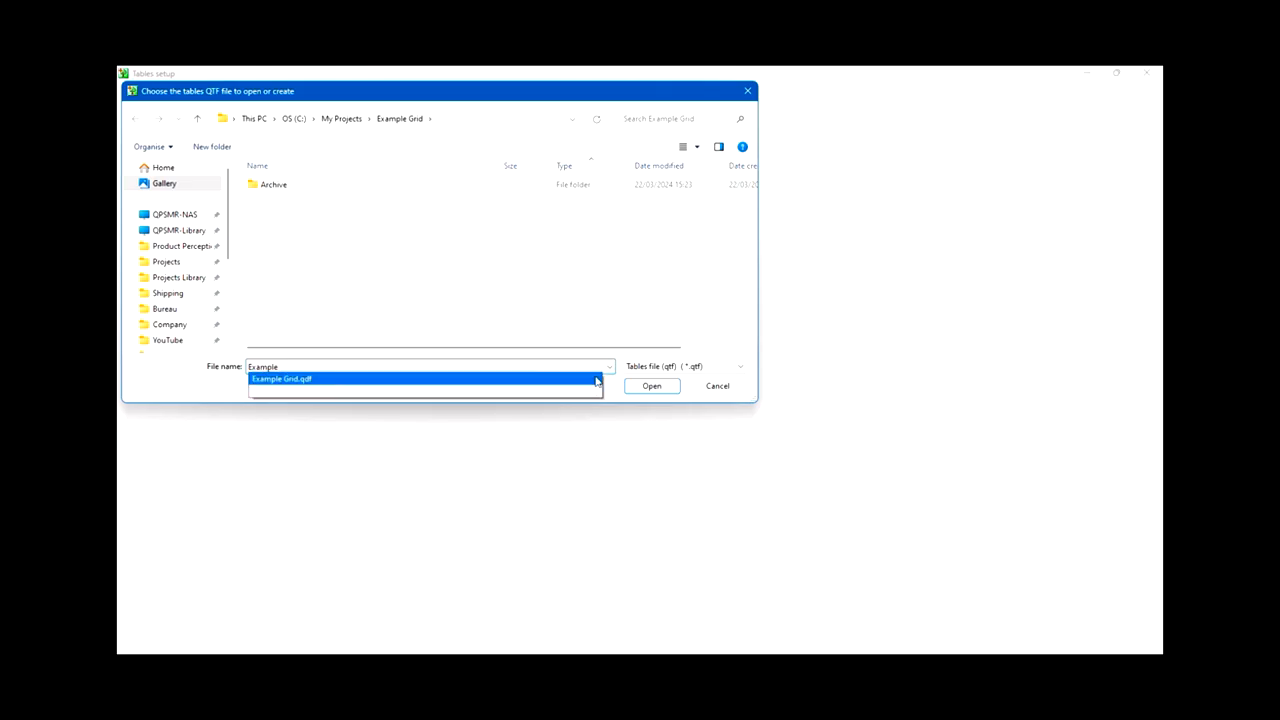
click(655, 387)
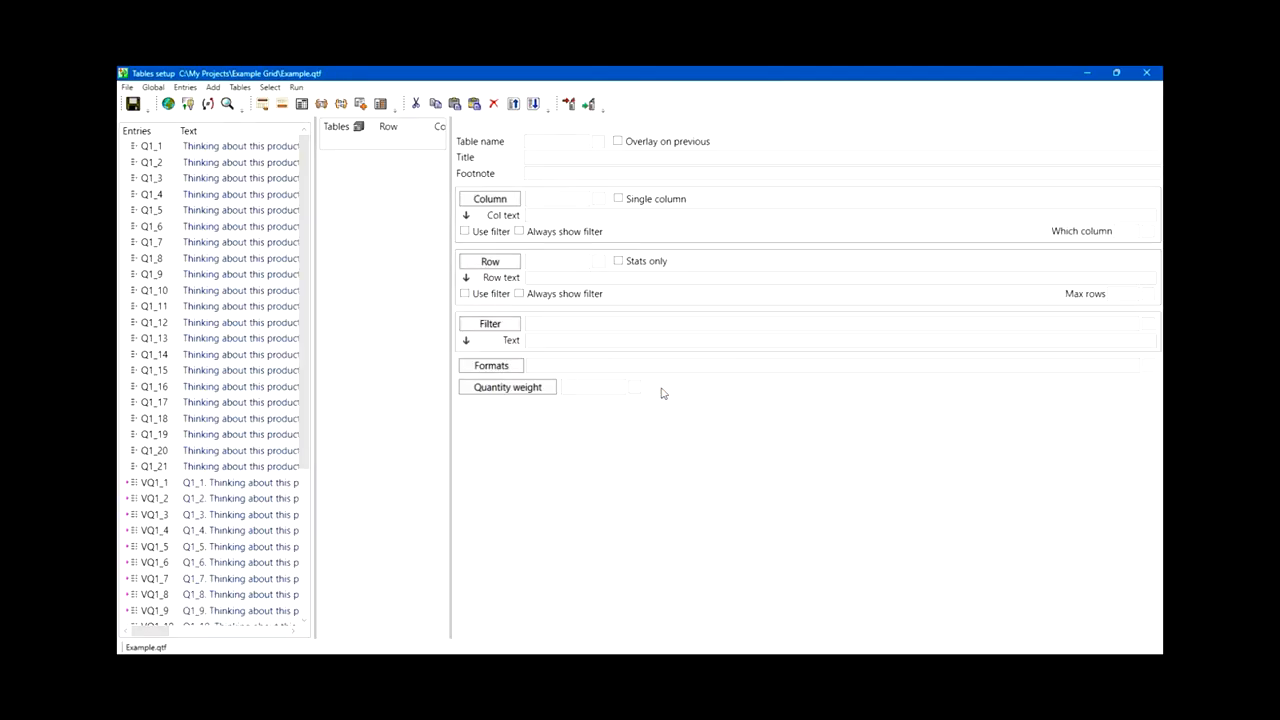
Add a grid table with VGRIDE_VQ1_1, the "Statements" grid variable, as its column.
click(380, 104)
drag(308, 230, 313, 399)
drag(175, 615, 553, 208)
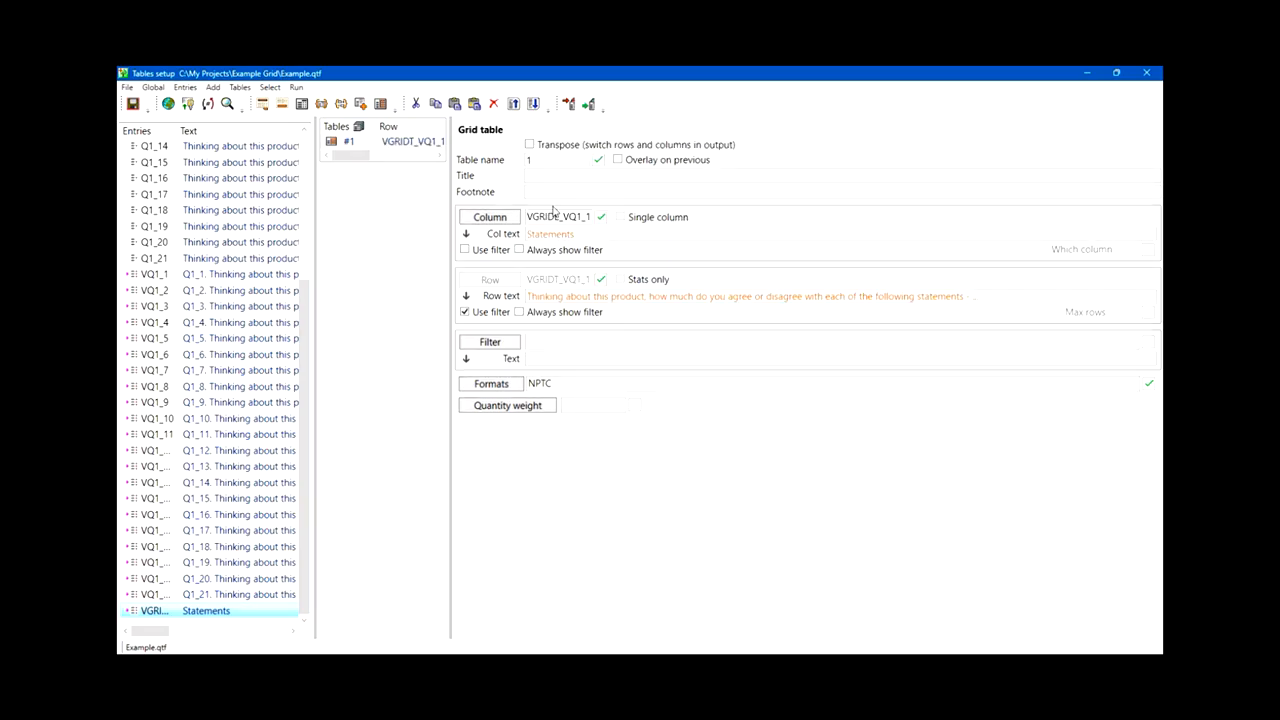
Run the tables to spreadsheet output using the data file "Grid Data 100 records.csv" and examine the resulting grid table in Excel.
click(588, 105)
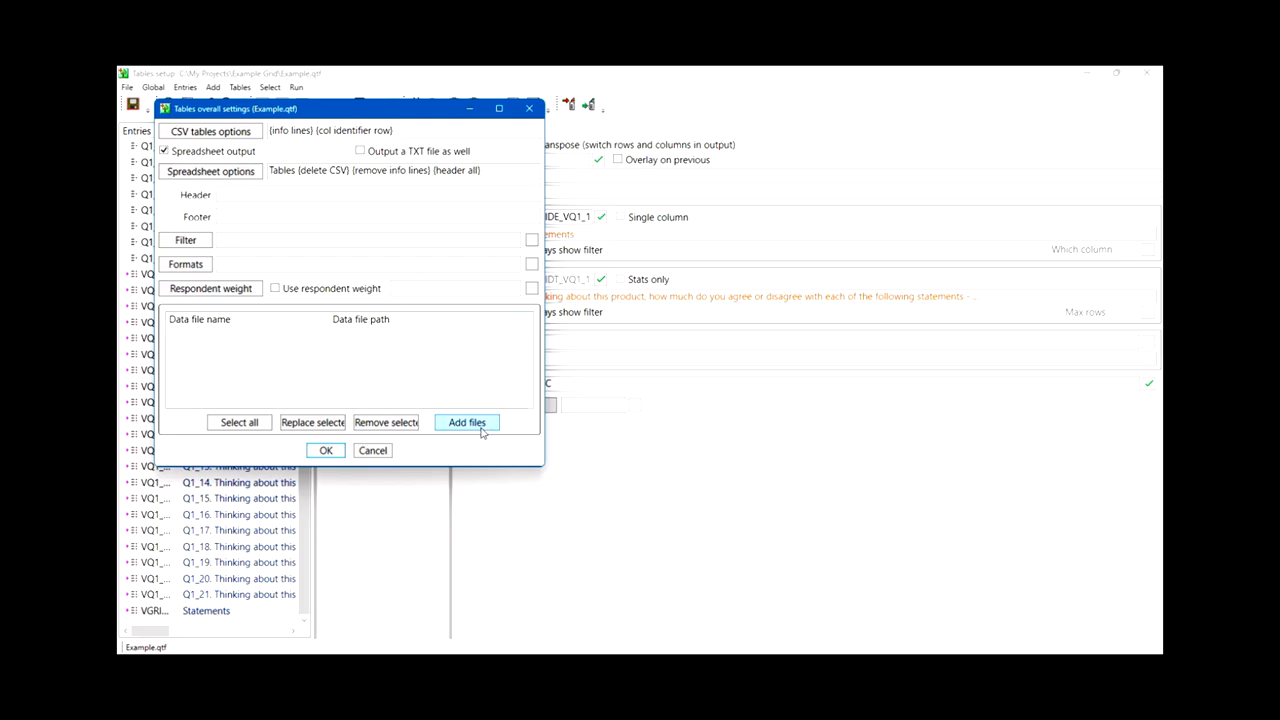
click(481, 424)
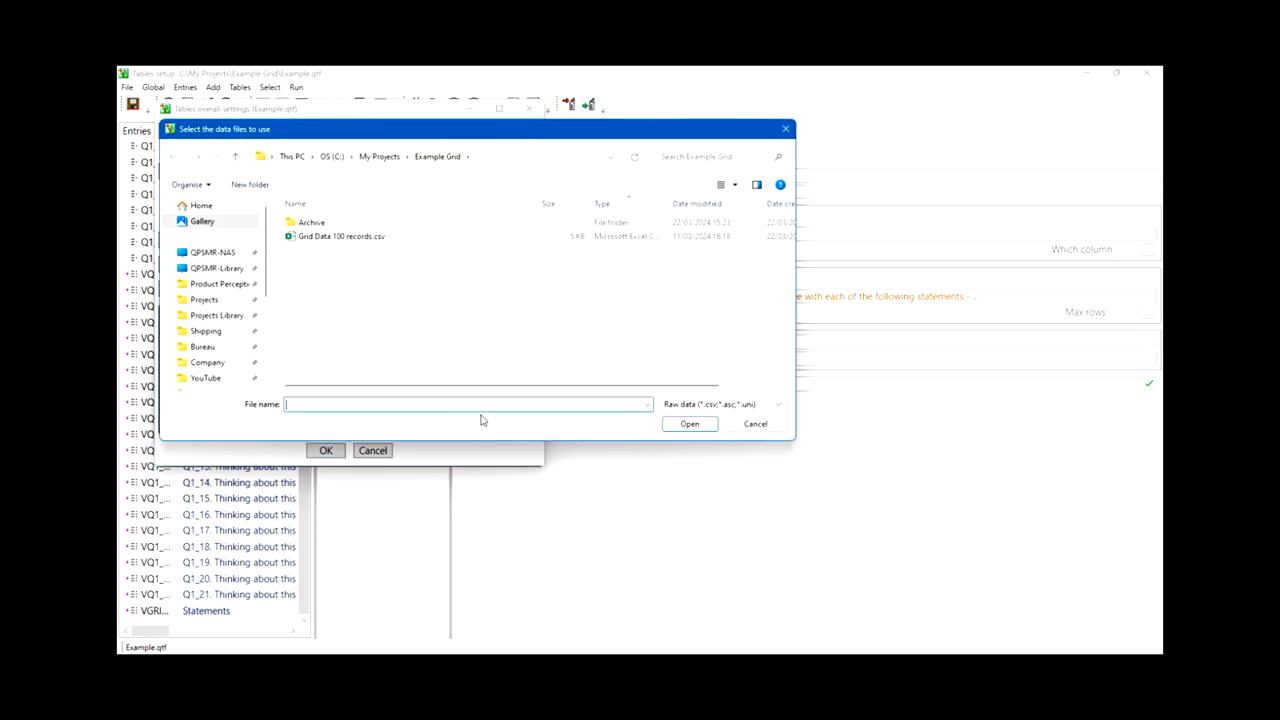
click(370, 237)
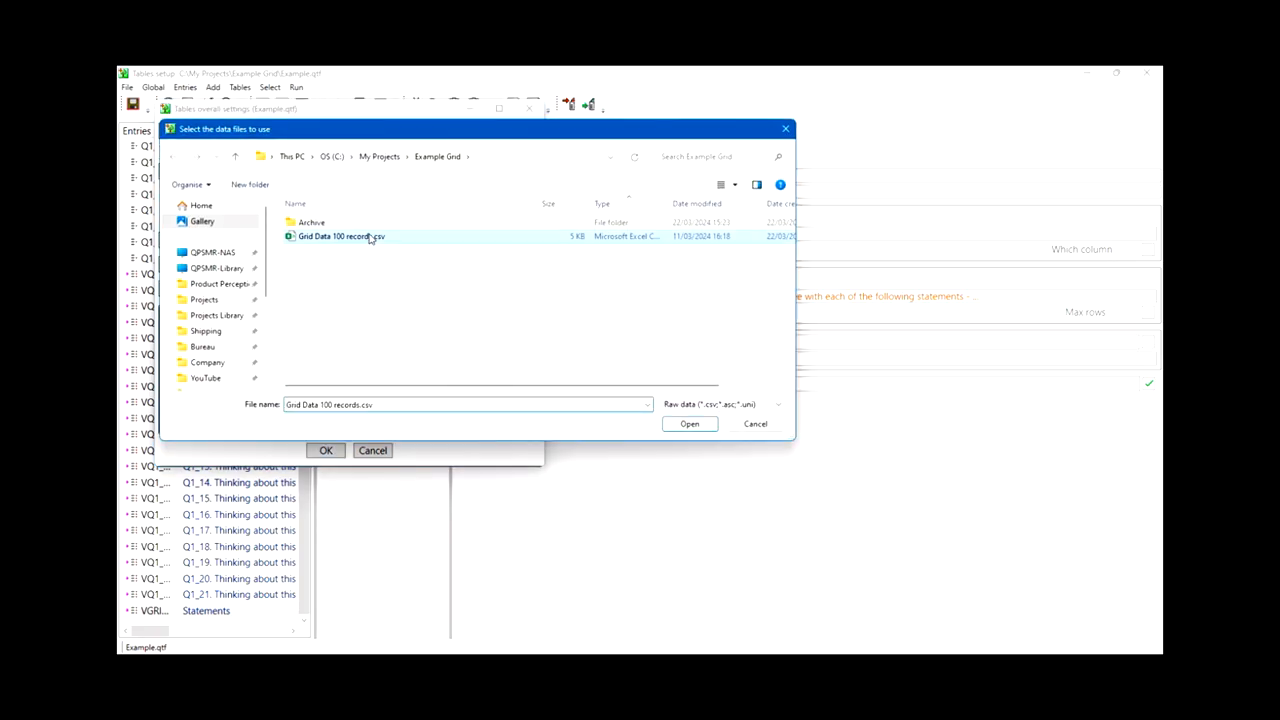
click(692, 425)
click(324, 451)
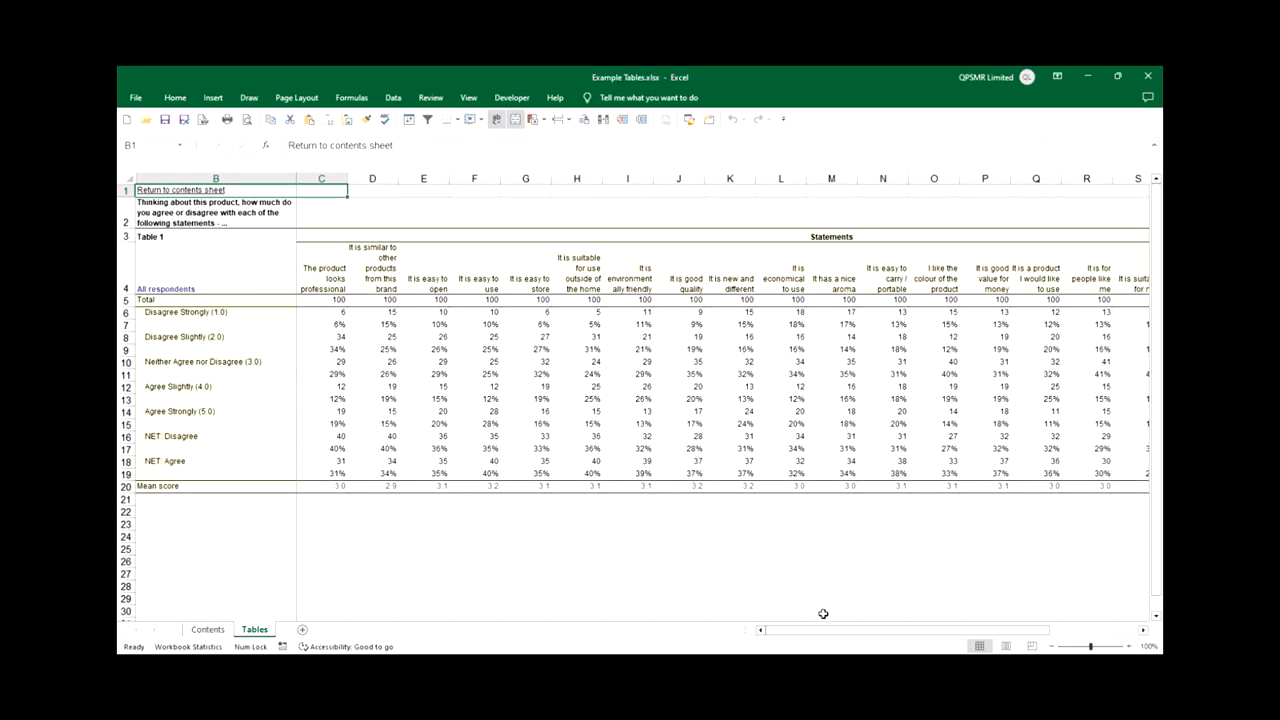
drag(826, 634, 733, 645)
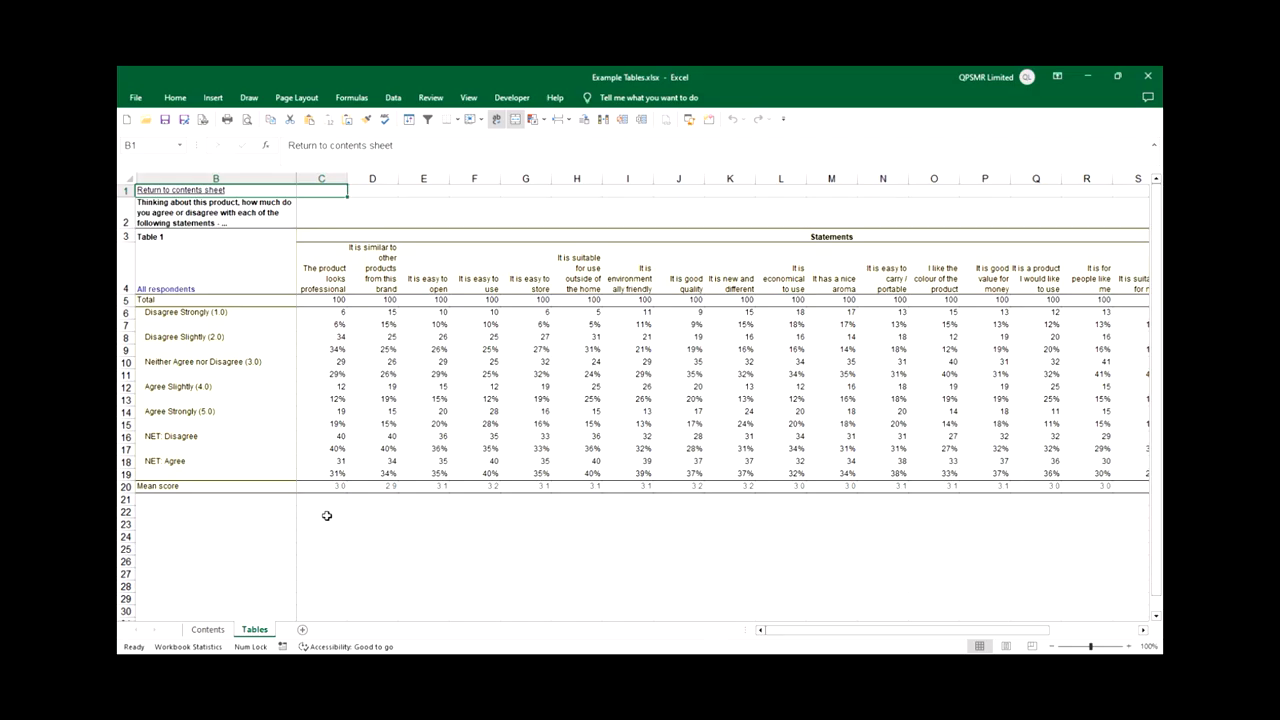